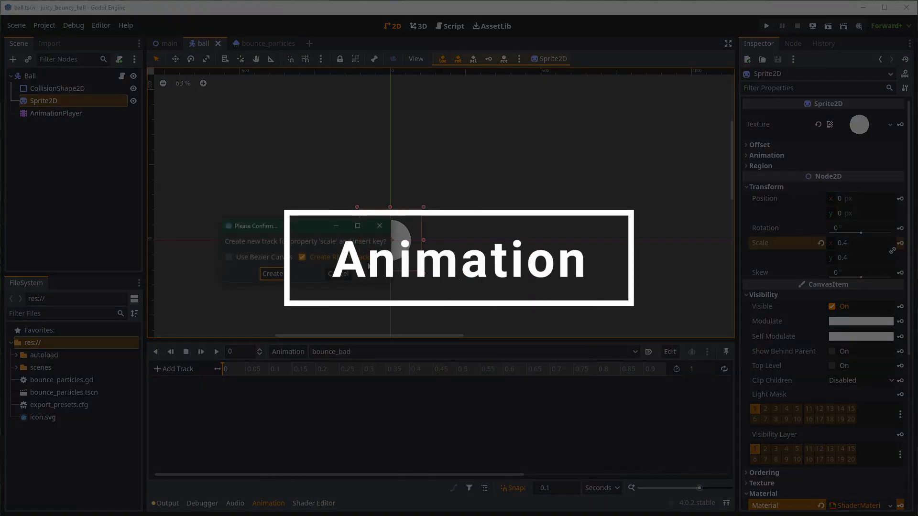
Step: Key the Sprite2D scale: squashed to 0.677×0.186 at 0.2 s, back to 0.4 at 0.5 s
click(274, 278)
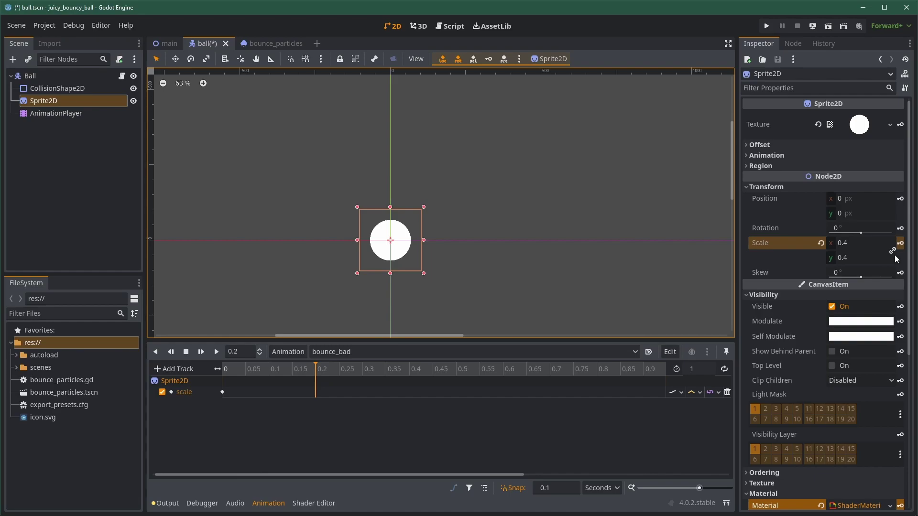
drag(856, 242, 832, 260)
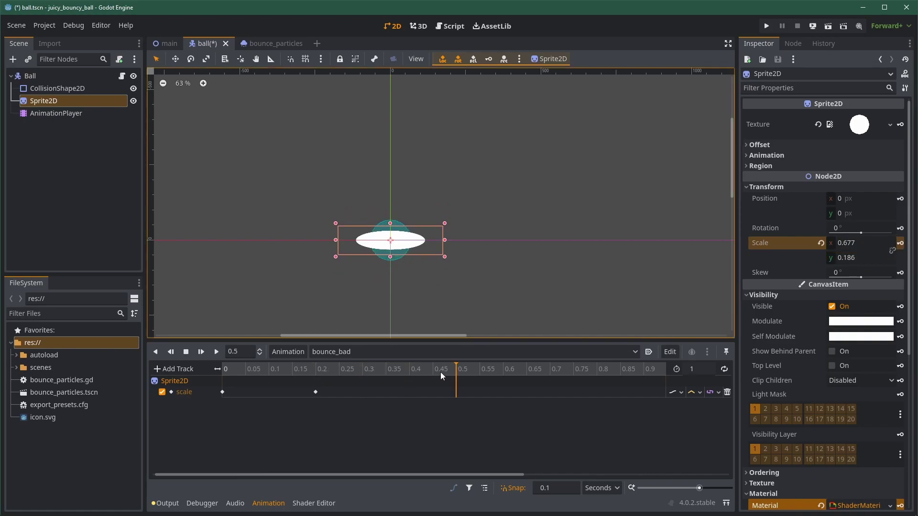
click(222, 392)
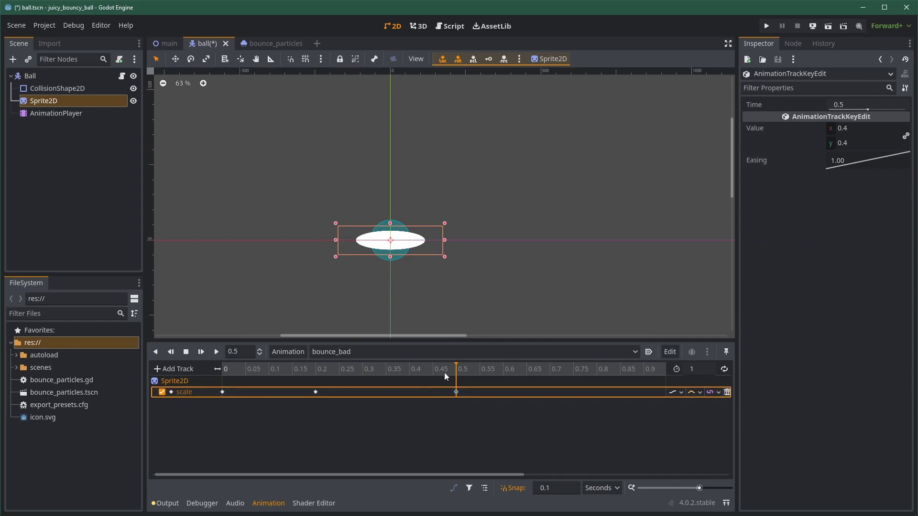
Step: Play bounce_bad from the start a few times to preview the squash
click(201, 352)
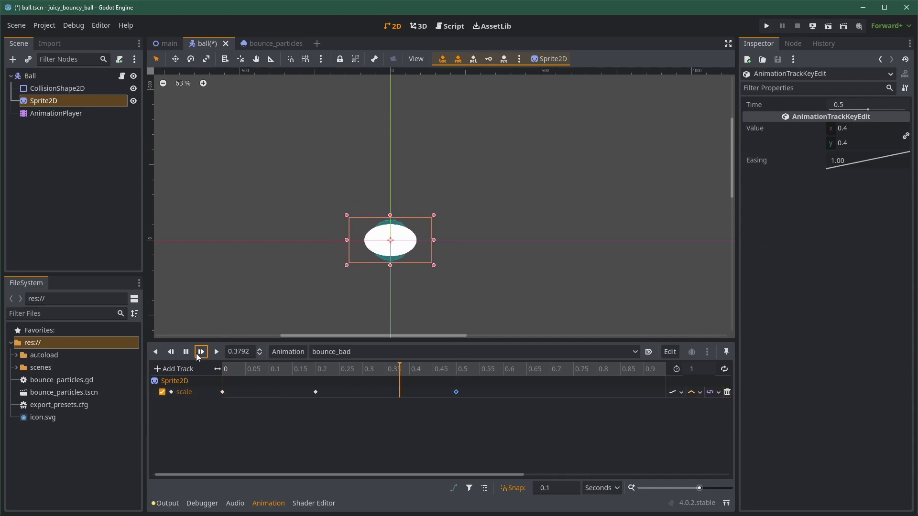
click(196, 353)
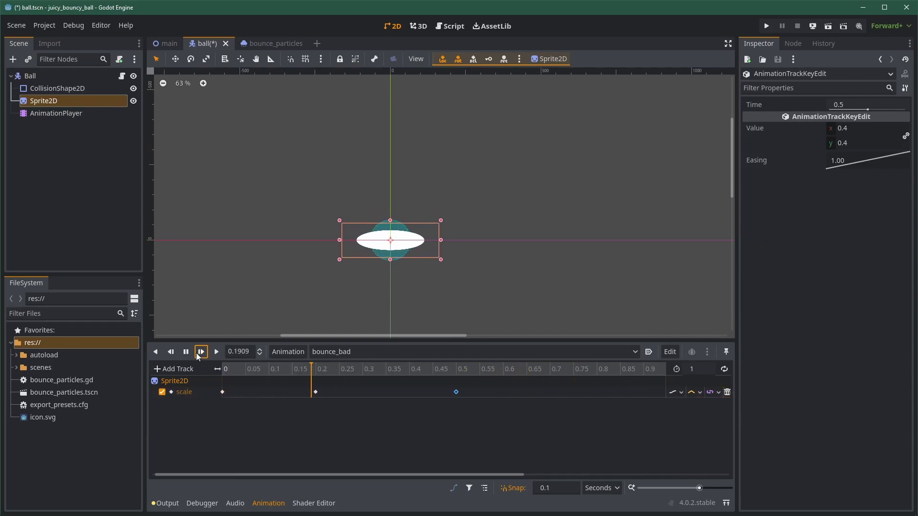
click(197, 353)
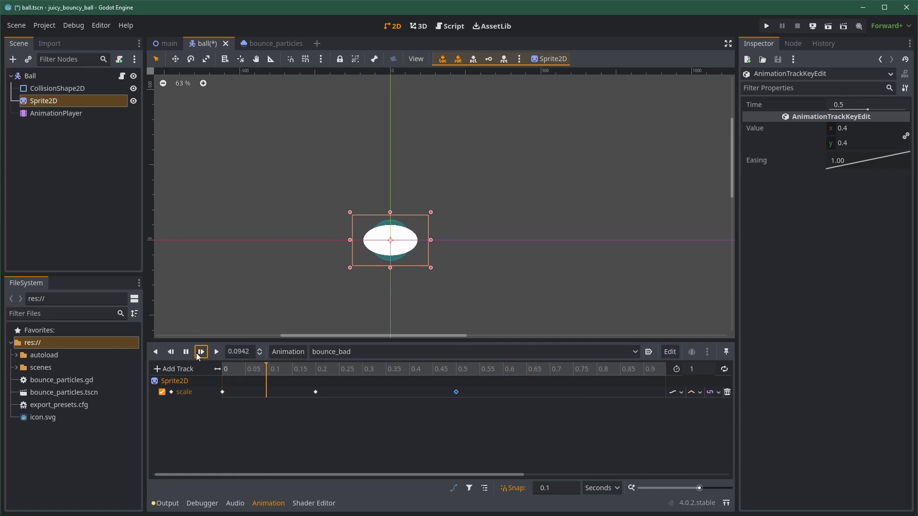
Step: Move the squash key to 0.15 s and the return key to 0.425 s, then replay
click(316, 392)
drag(292, 391, 292, 391)
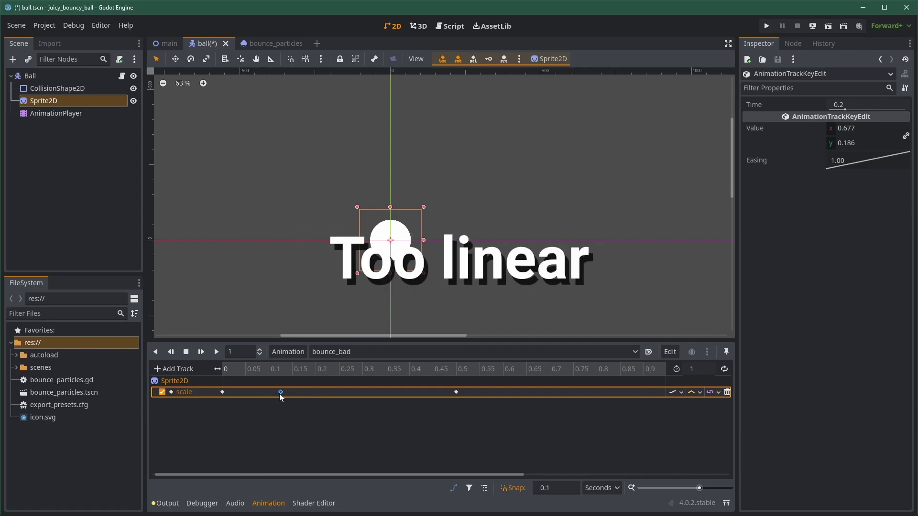
shift+drag(456, 392, 389, 394)
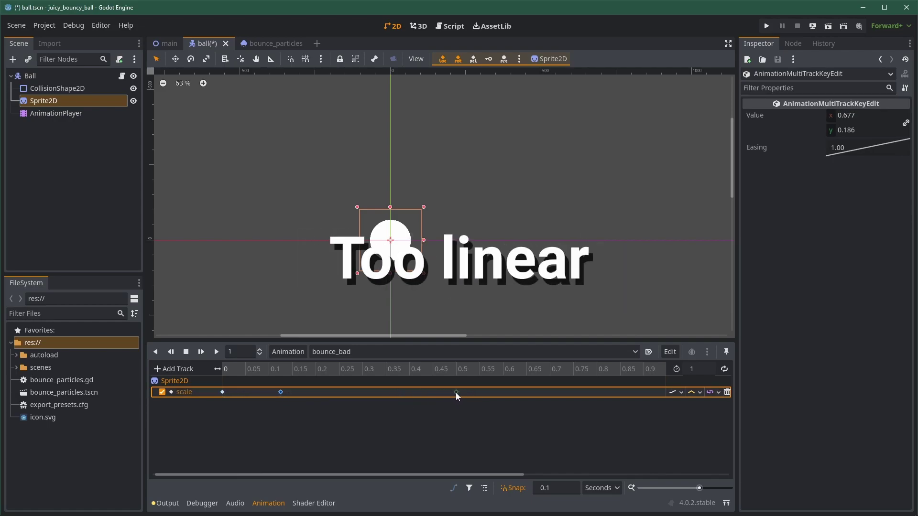
click(469, 393)
click(470, 396)
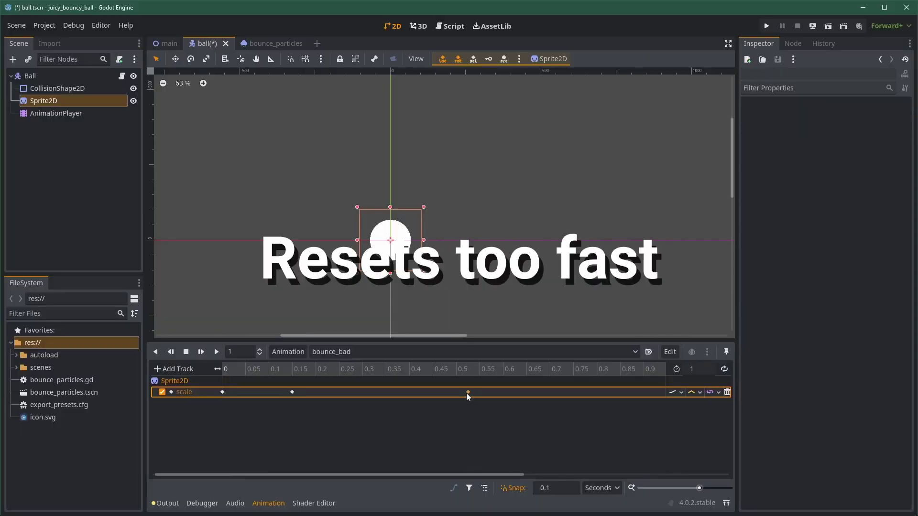
drag(468, 394, 420, 393)
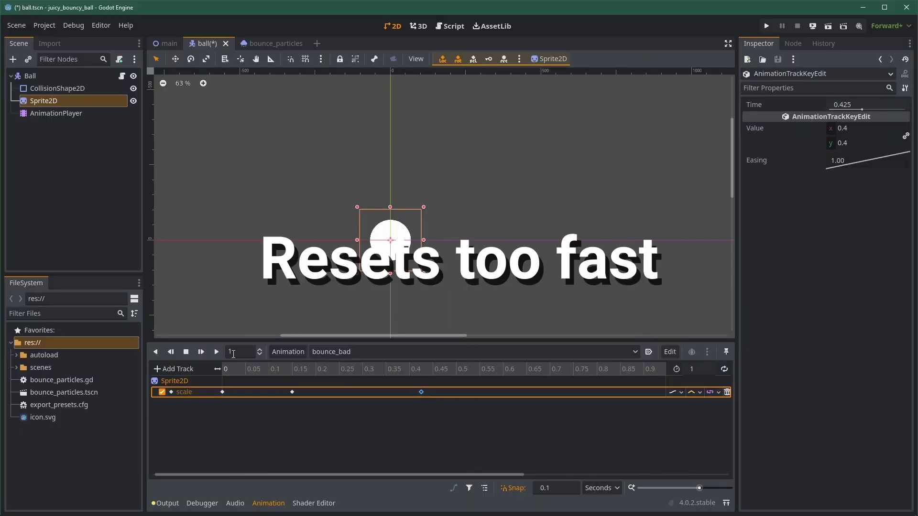
click(201, 353)
click(201, 352)
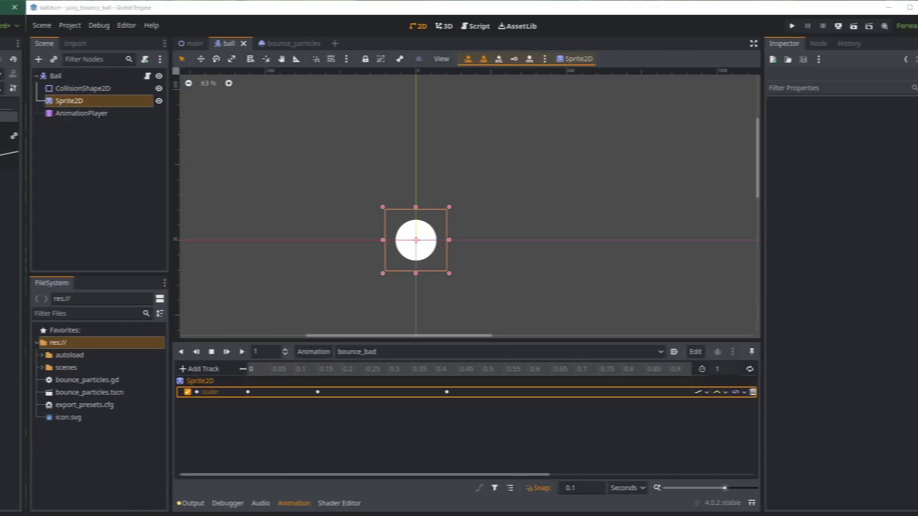
Step: Give all three scale keys an Ease In-Out curve and replay the animation
drag(480, 435, 218, 383)
right_click(861, 145)
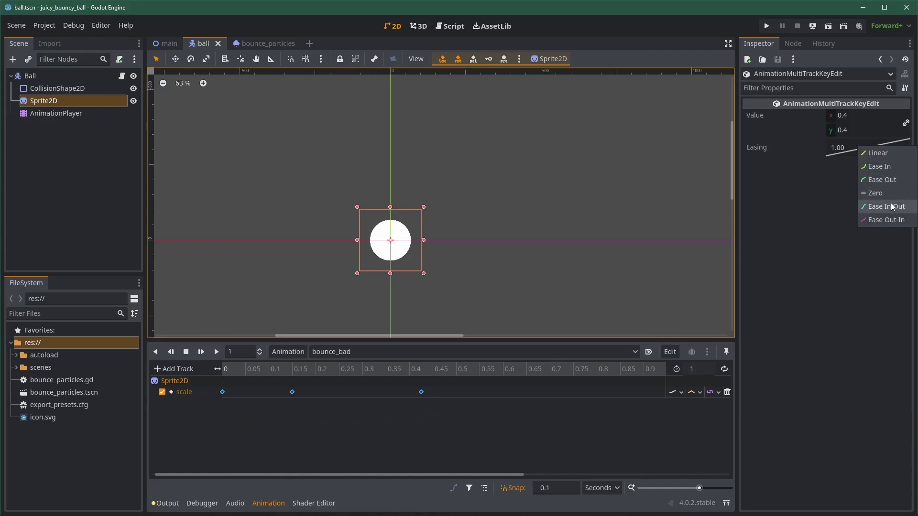
click(892, 207)
click(200, 352)
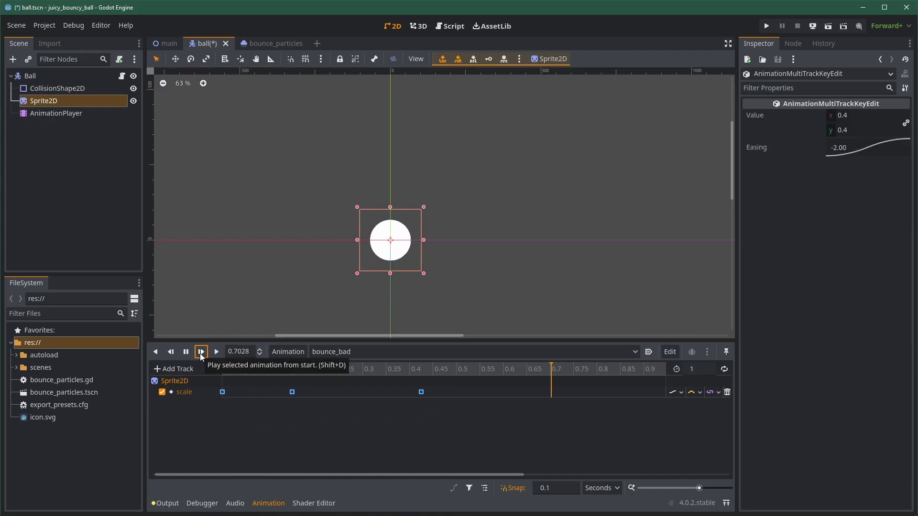
scroll(442, 229, down, 1)
scroll(416, 232, up, 2)
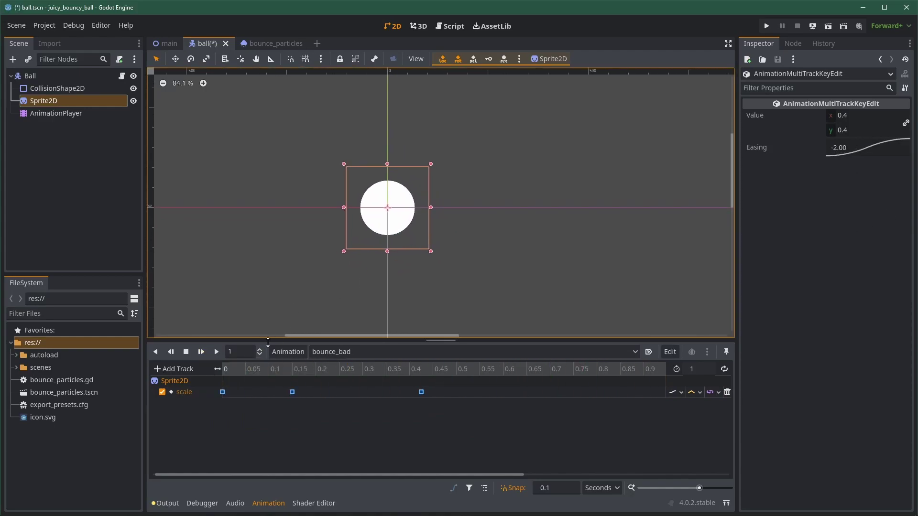
click(201, 352)
click(201, 352)
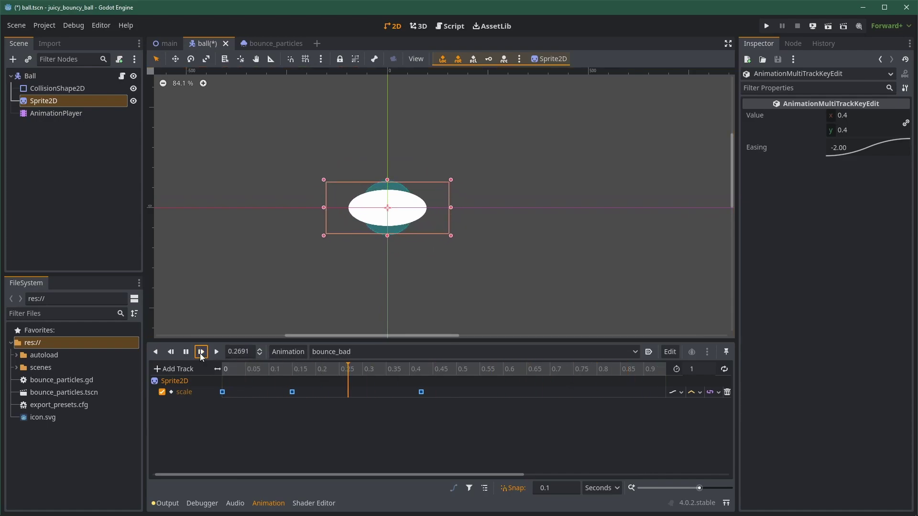
Step: Scrub to 0.3 s and adjust the ball's scale to 0.407×0.247
click(289, 372)
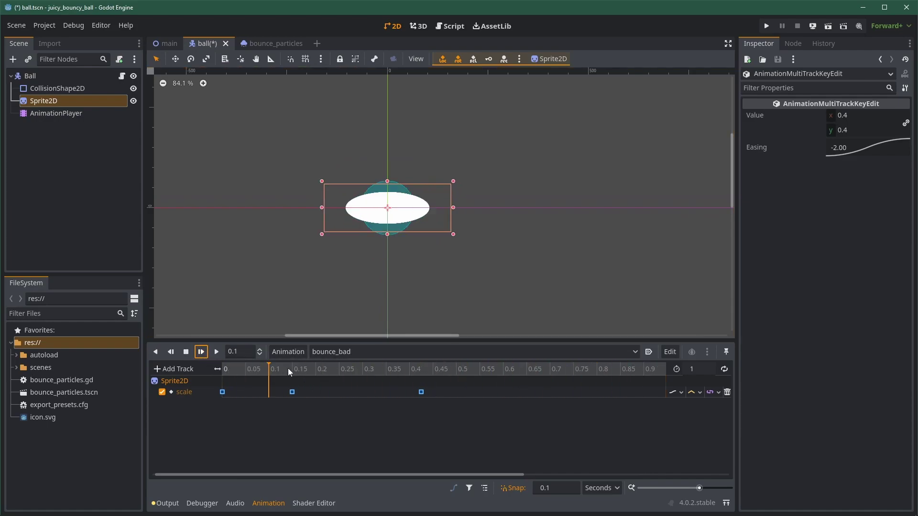
drag(319, 373, 363, 373)
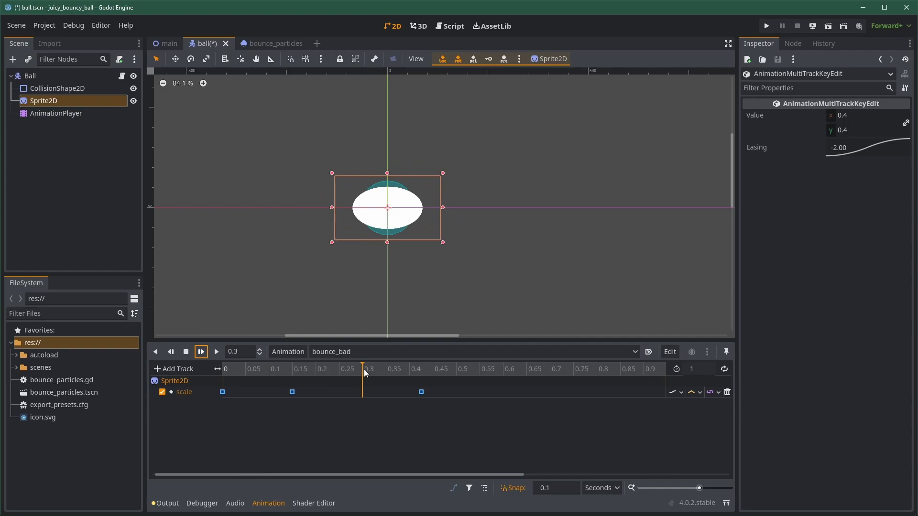
click(54, 100)
drag(858, 250, 842, 249)
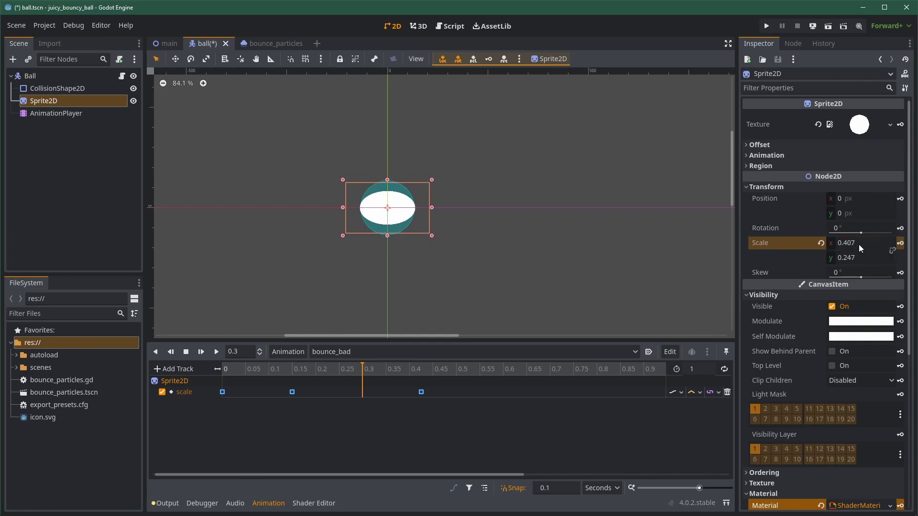
Step: At 0.3 s, set scale to about 0.25 wide and stretch the ball taller
key(ctrl+z)
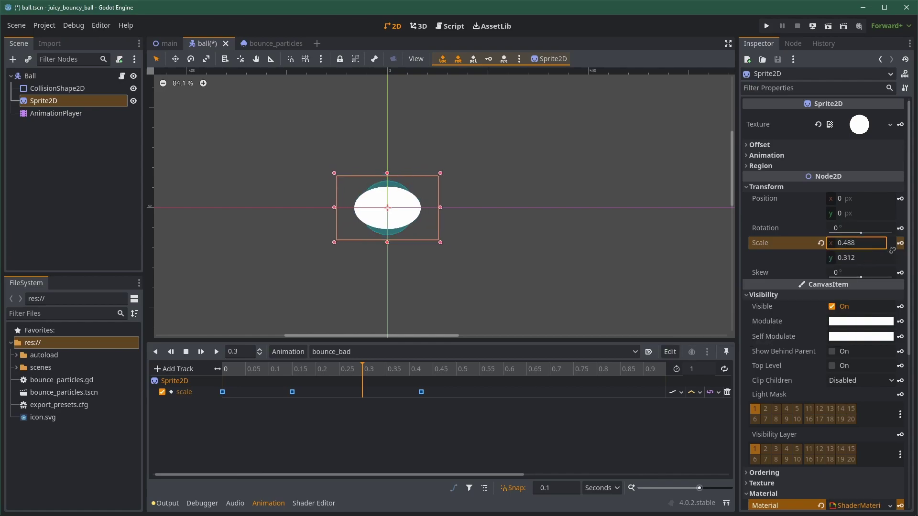
key(Tab)
text(0.25)
key(Return)
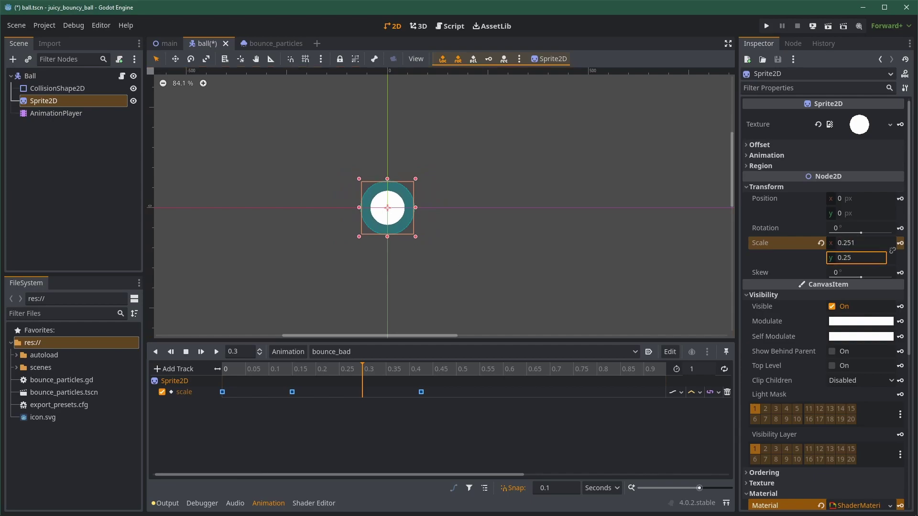
drag(883, 260, 882, 260)
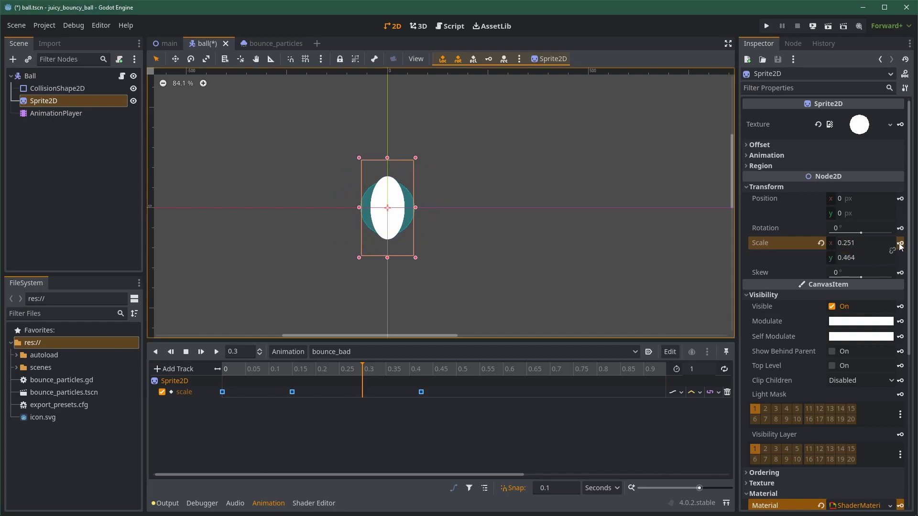
Step: Deepen the 0.15 s squash key to 0.84 by 0.141 and replay
drag(363, 381, 287, 381)
click(293, 392)
click(43, 100)
drag(861, 258, 861, 258)
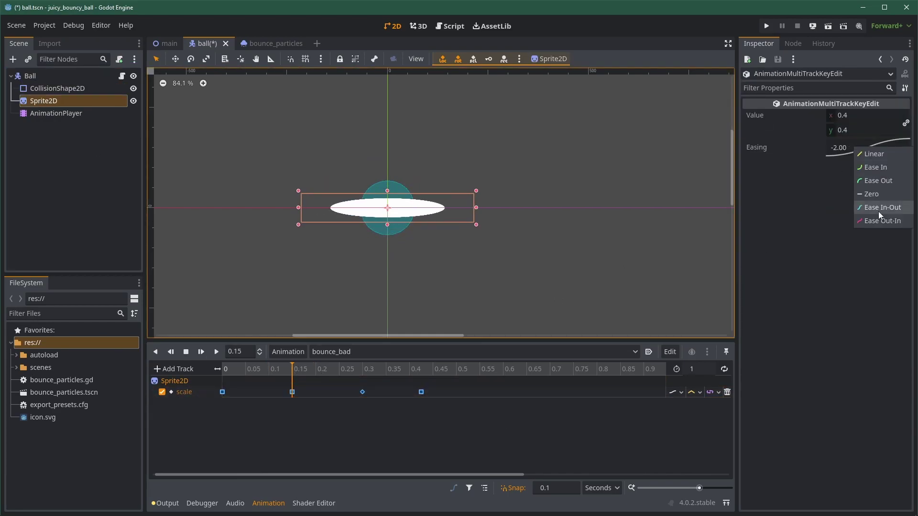
click(201, 352)
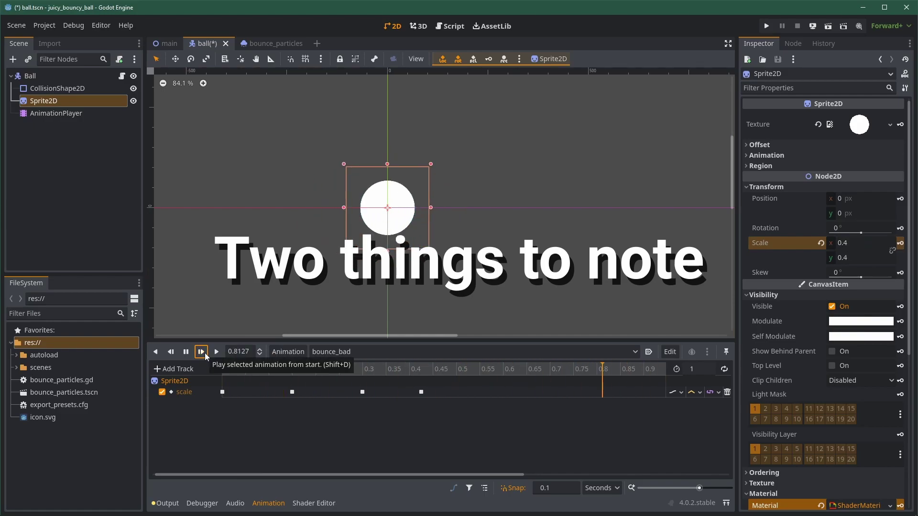
Step: Shift the squash key to 0.1 s and the stretch key to about 0.275 s
click(292, 392)
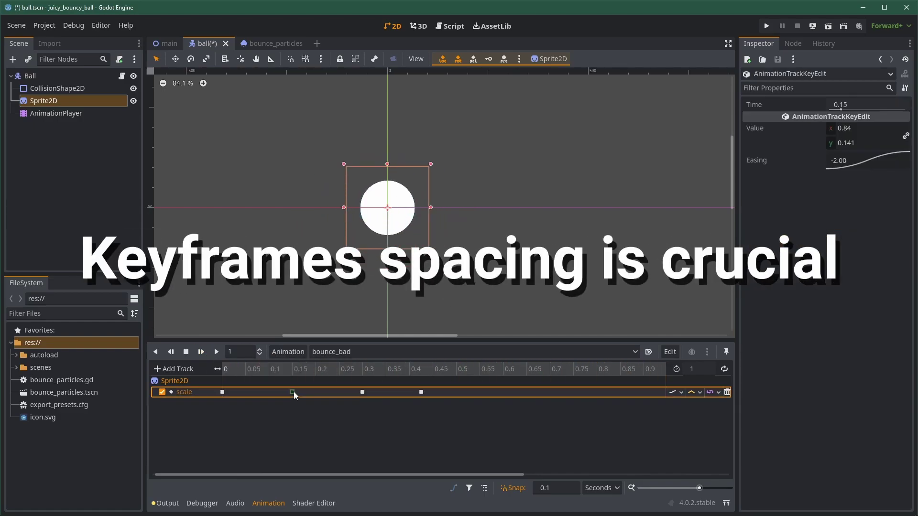
shift+click(362, 393)
drag(362, 393, 354, 397)
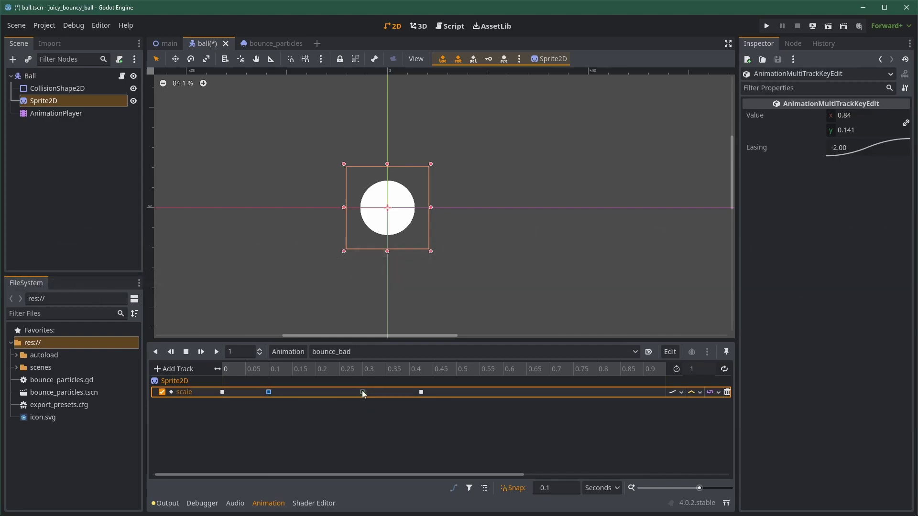
click(363, 392)
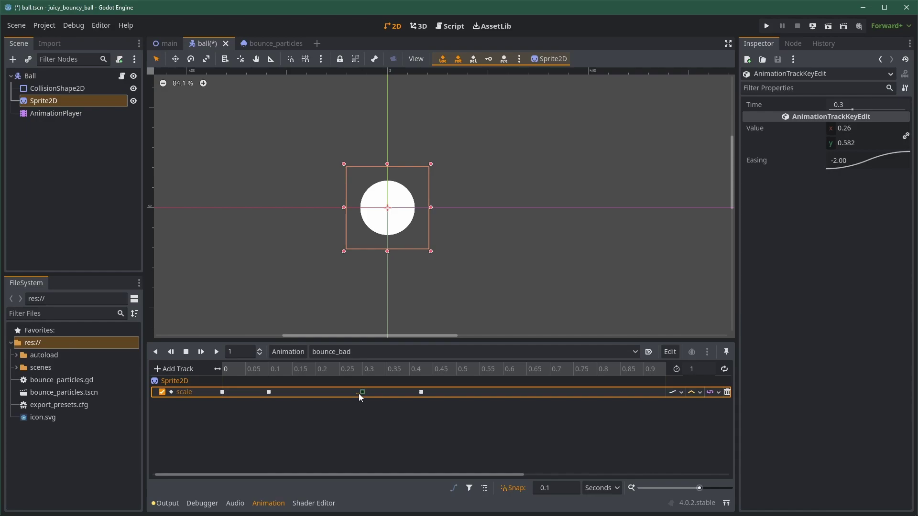
drag(362, 393, 349, 394)
drag(470, 416, 339, 387)
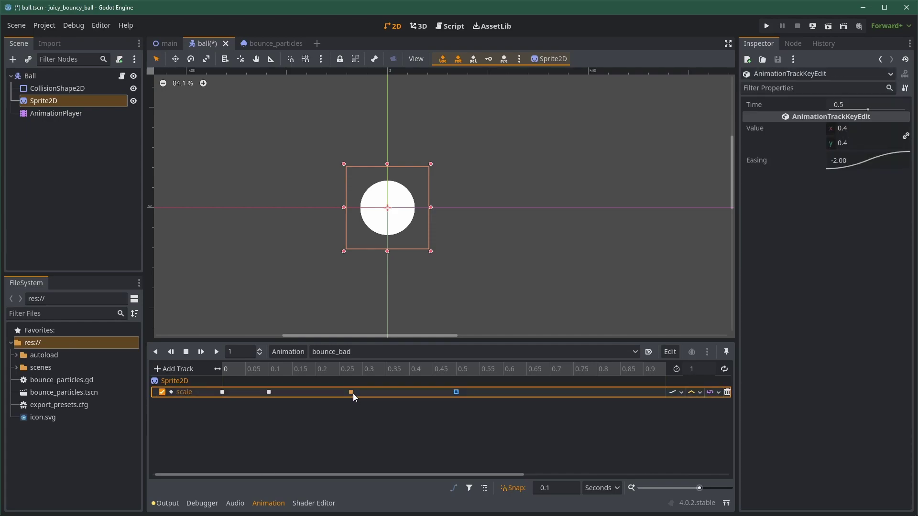
click(201, 353)
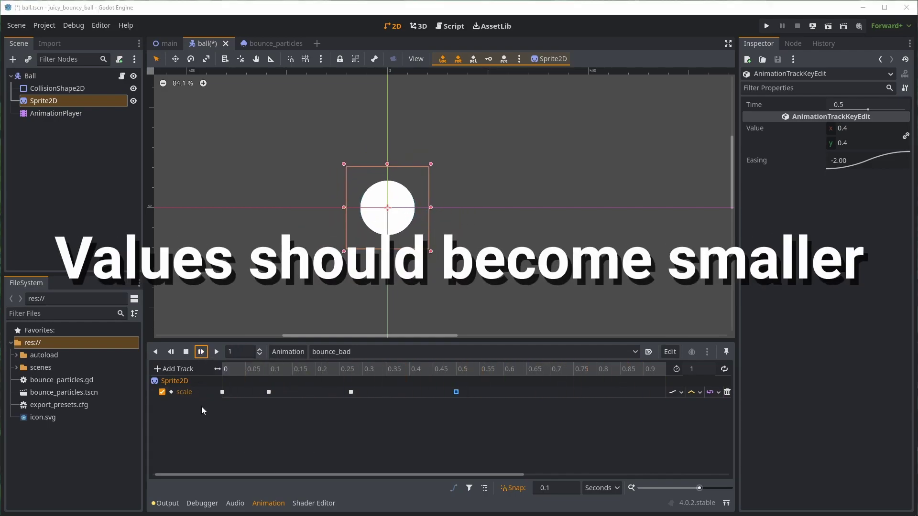
Step: Save the ball scene and replay bounce_bad repeatedly to watch the squash timing
key(ctrl+s)
click(200, 353)
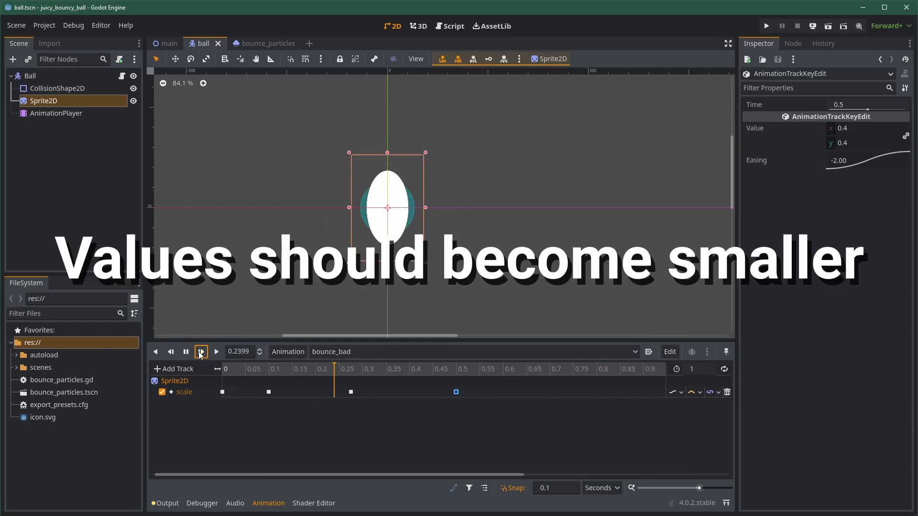
click(201, 353)
click(201, 352)
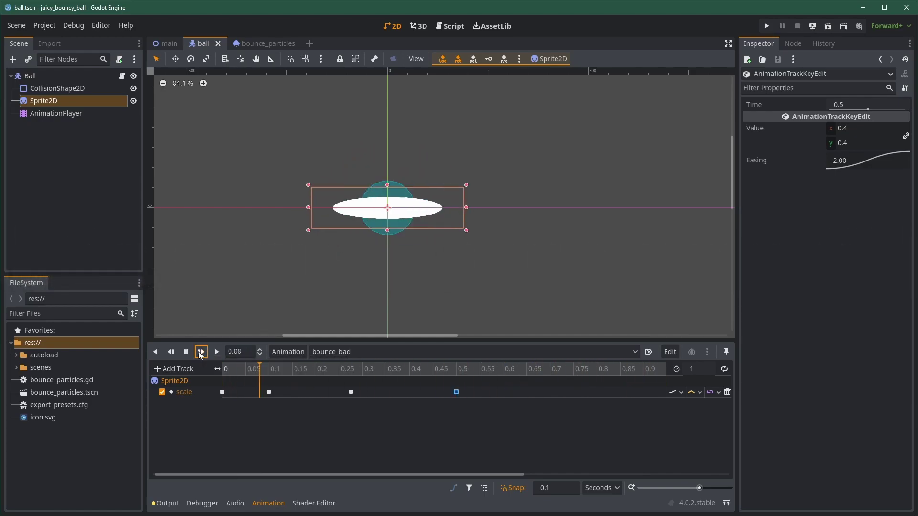
click(201, 352)
click(201, 352)
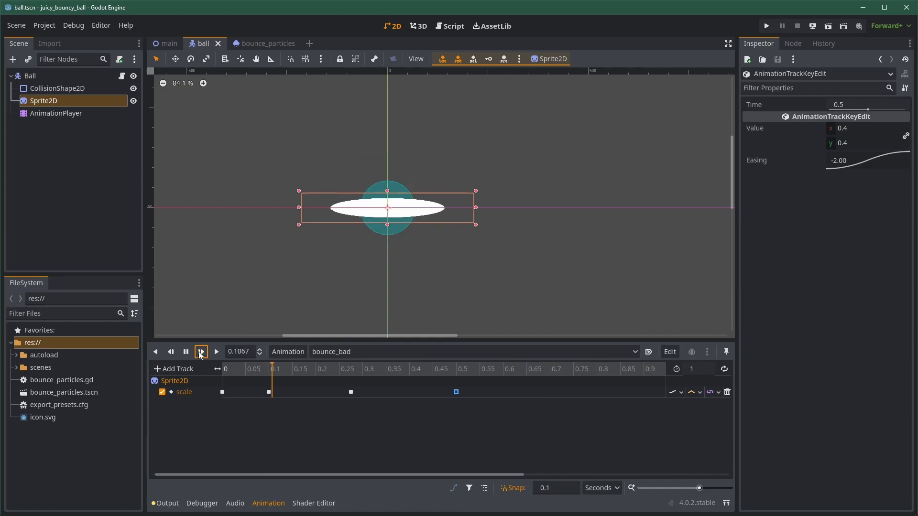
click(201, 352)
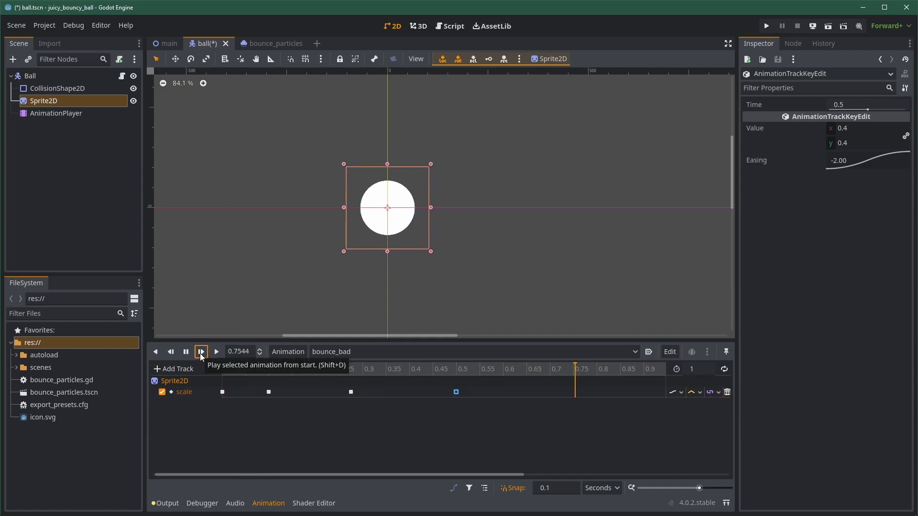
click(200, 353)
click(201, 352)
click(201, 353)
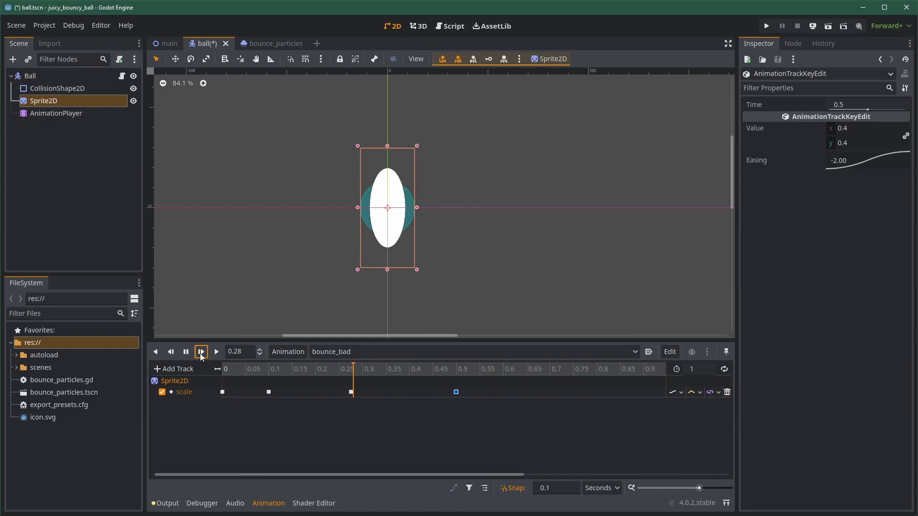
click(201, 352)
click(201, 352)
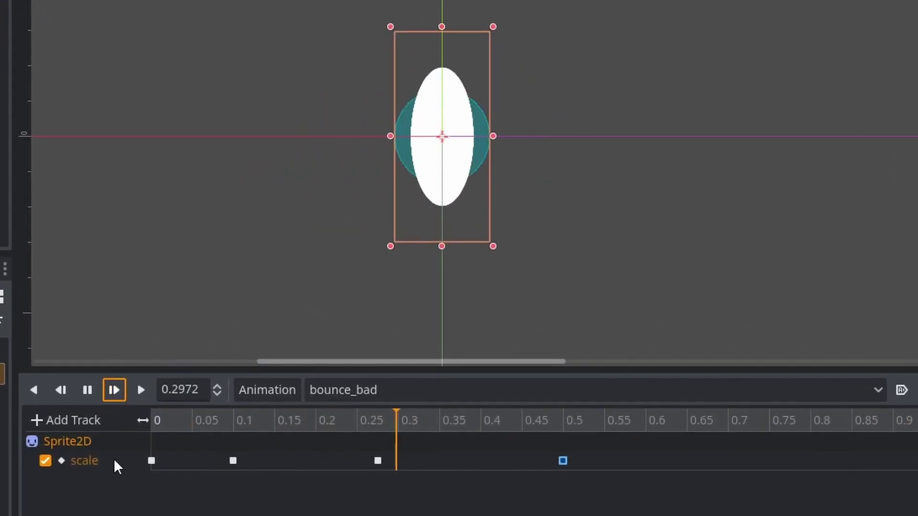
click(110, 389)
click(110, 389)
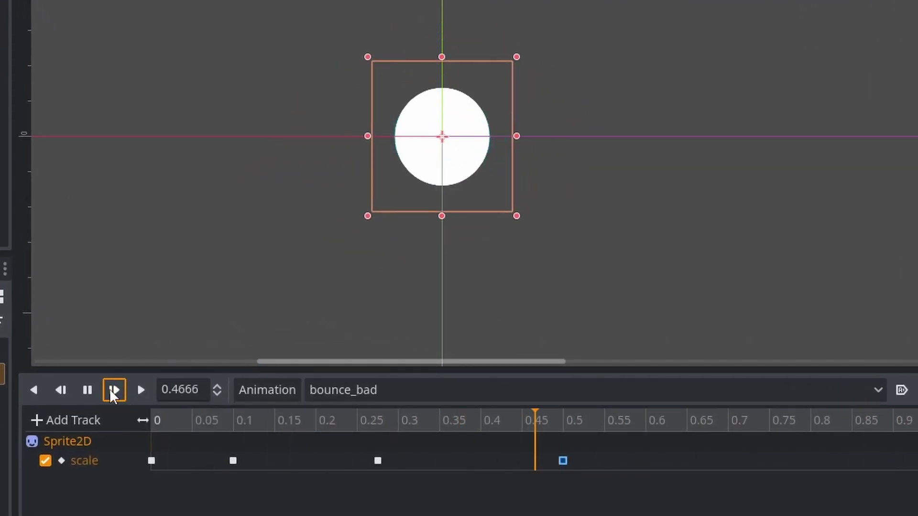
click(110, 388)
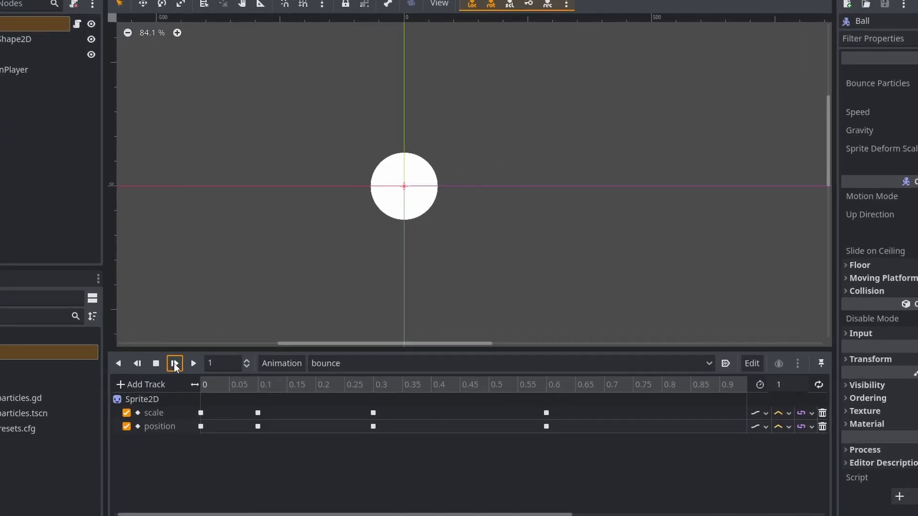
Step: Play the bounce animation, which also animates position, to compare it
click(201, 352)
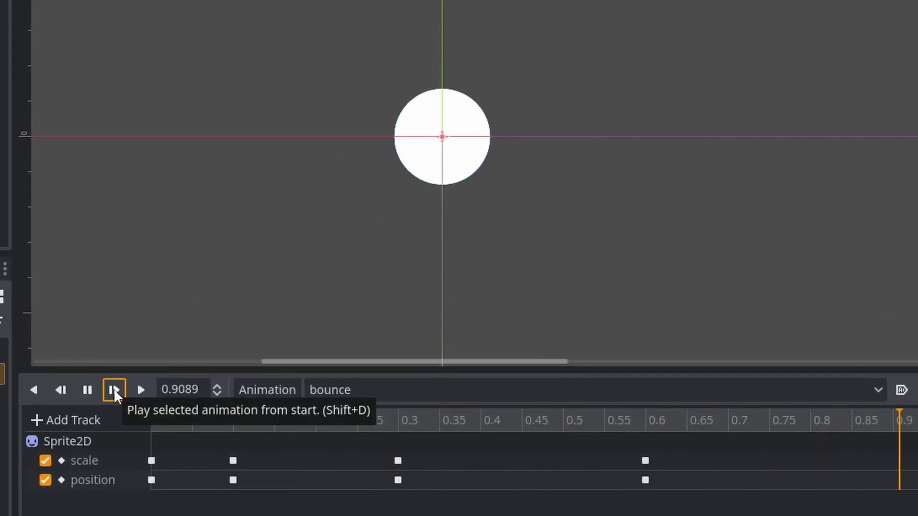
click(201, 352)
click(114, 389)
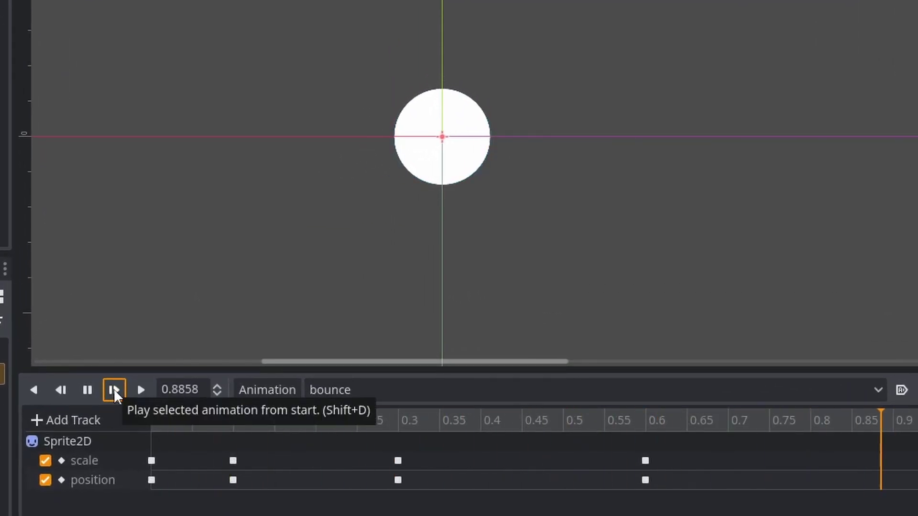
click(114, 388)
click(114, 388)
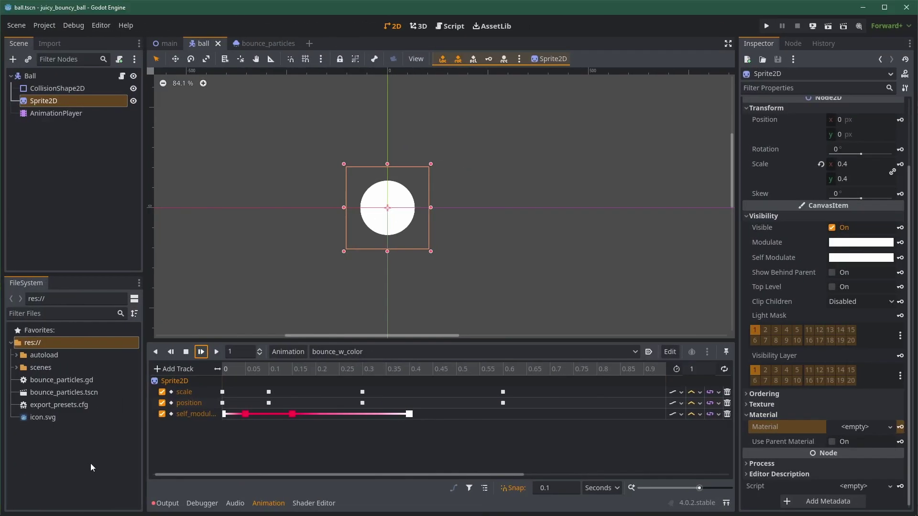
click(91, 464)
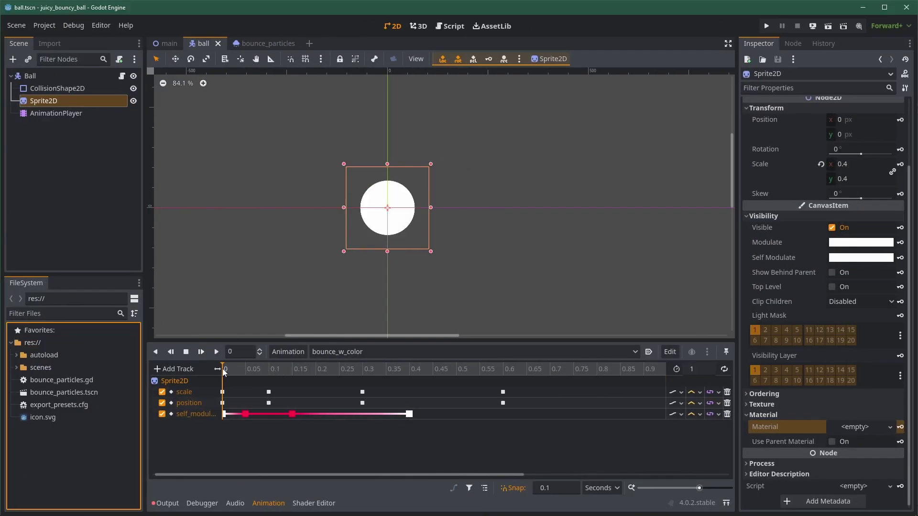
drag(222, 369, 308, 372)
drag(418, 380, 277, 398)
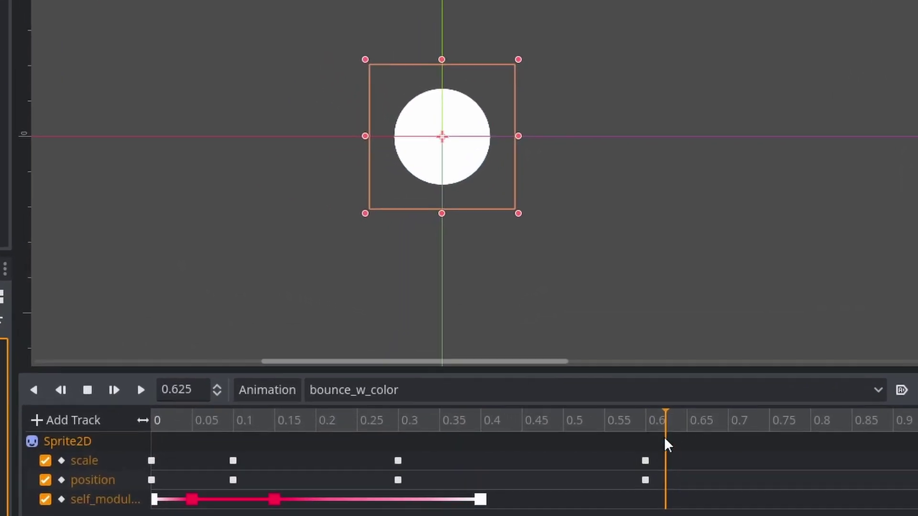
drag(247, 467, 119, 434)
click(113, 390)
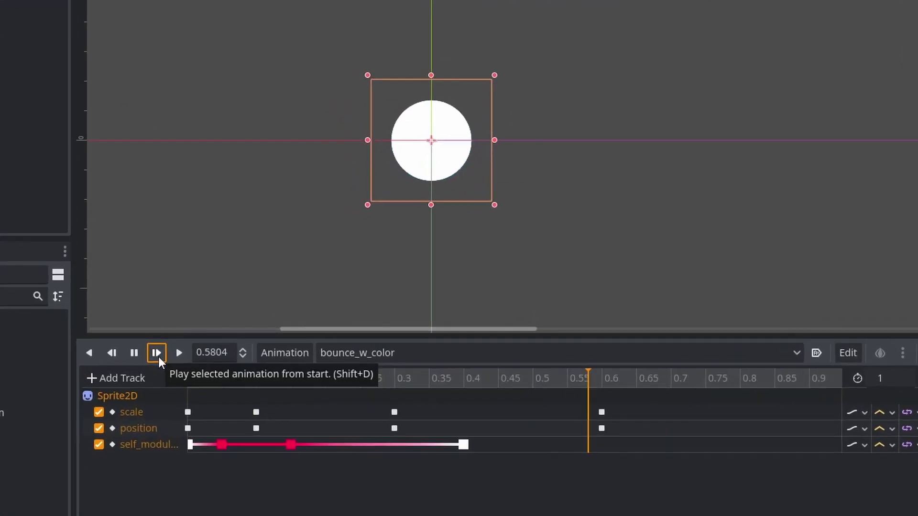
click(157, 354)
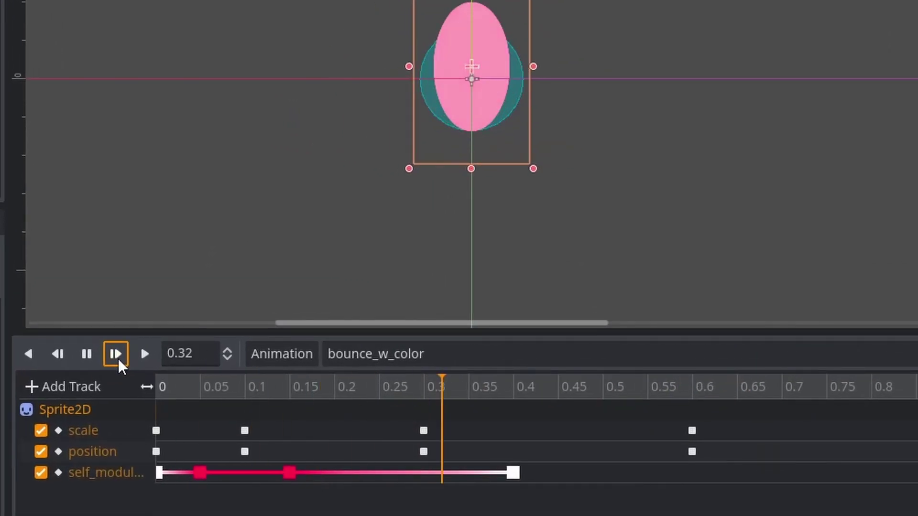
click(157, 354)
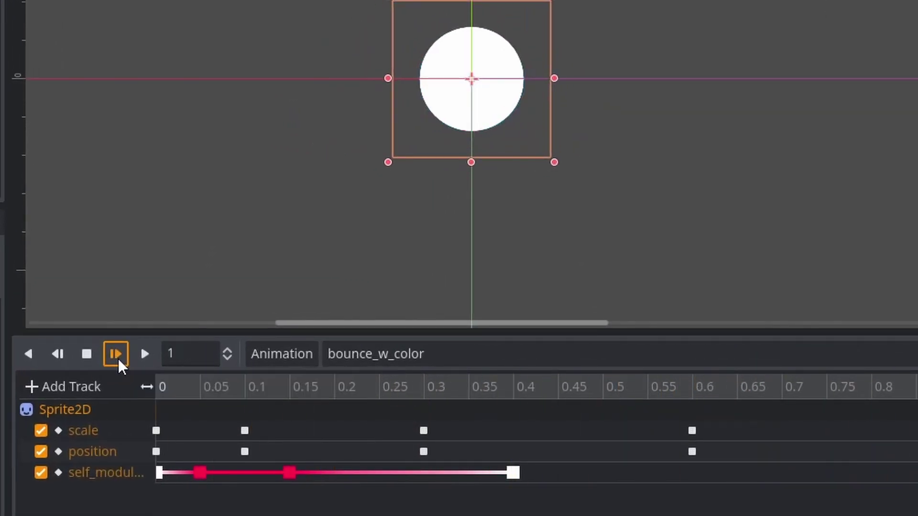
click(119, 358)
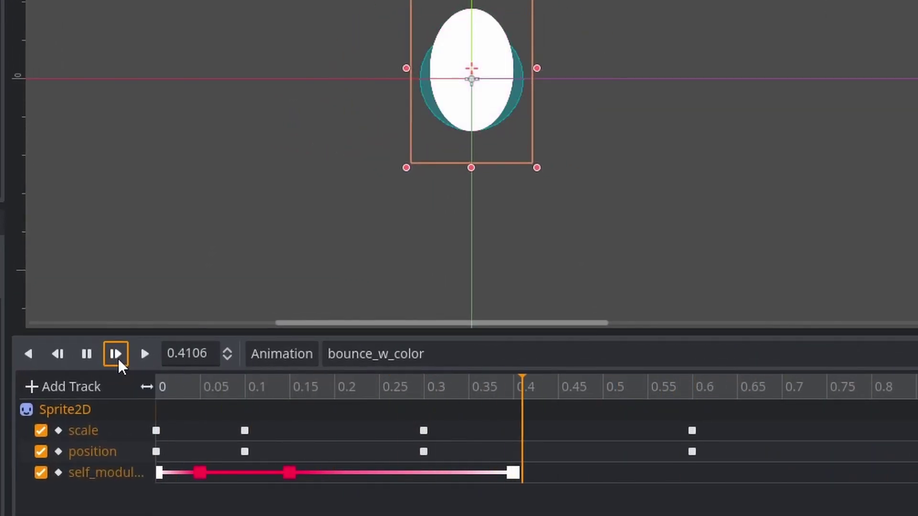
click(119, 359)
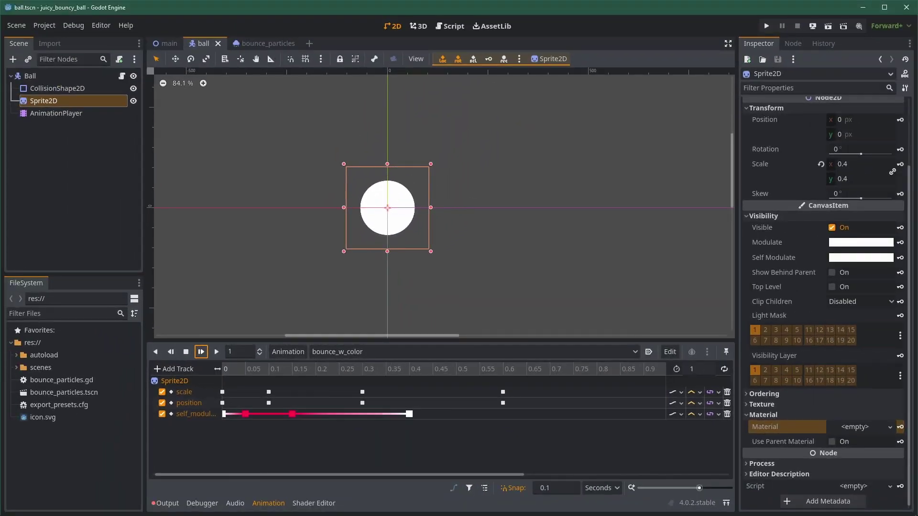
click(202, 356)
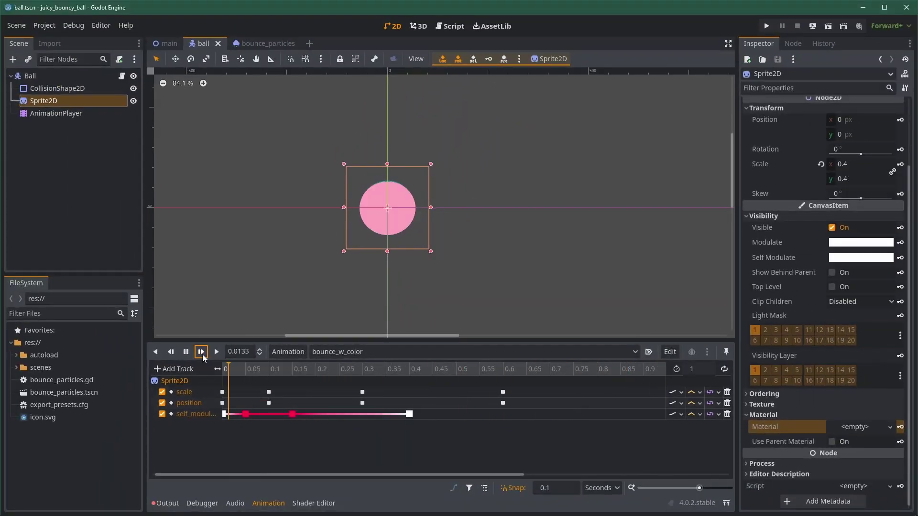
click(203, 356)
click(202, 356)
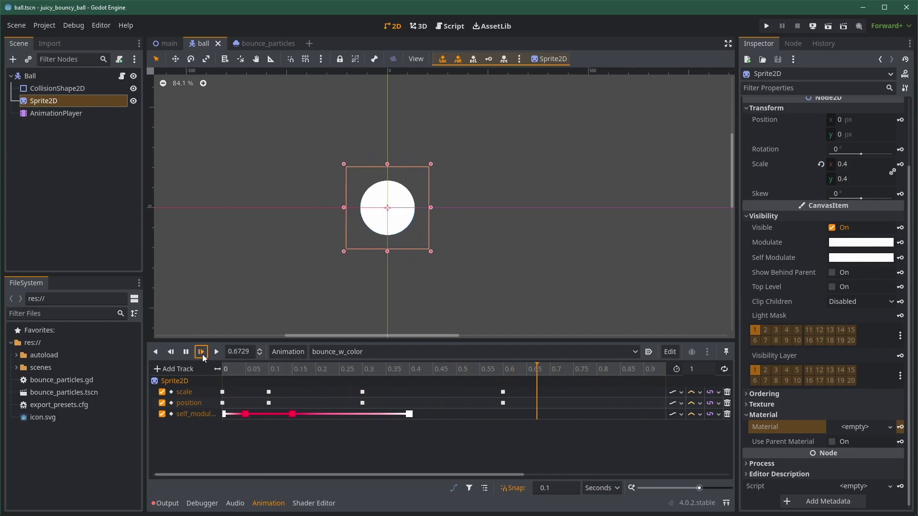
click(203, 356)
click(202, 357)
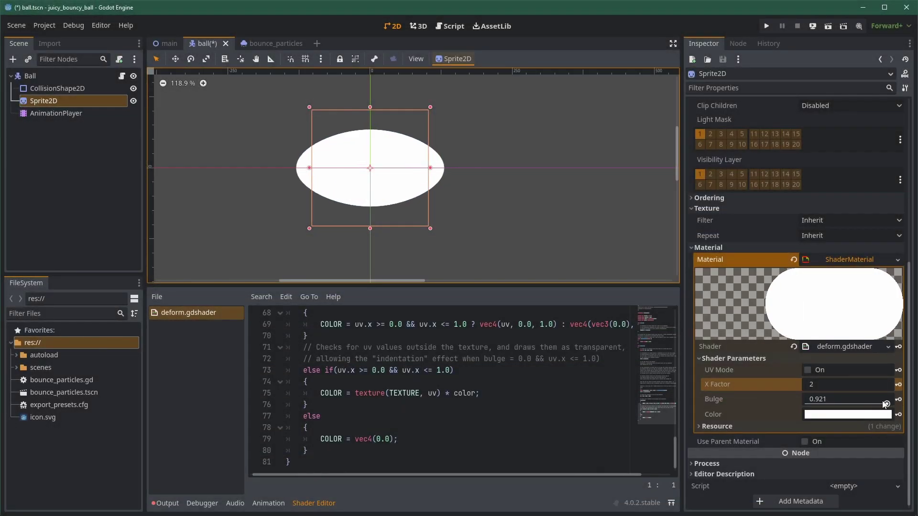
Step: Lower the shader Bulge from 0.921 to 0.303, then undo it back to 0
mouse_move(885, 404)
mouse_down()
mouse_move(812, 403)
mouse_move(868, 403)
mouse_up()
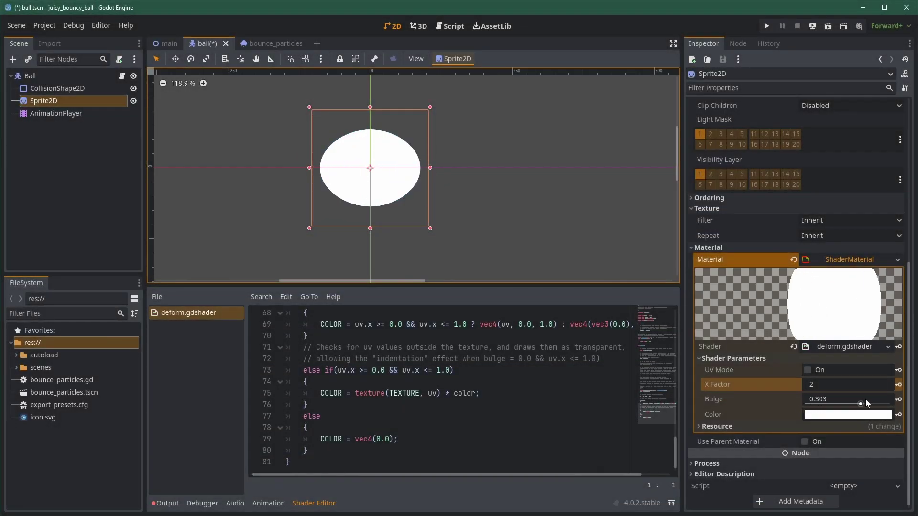
key(ctrl+z)
key(ctrl+z)
key(ctrl+z)
key(ctrl+z)
key(ctrl+z)
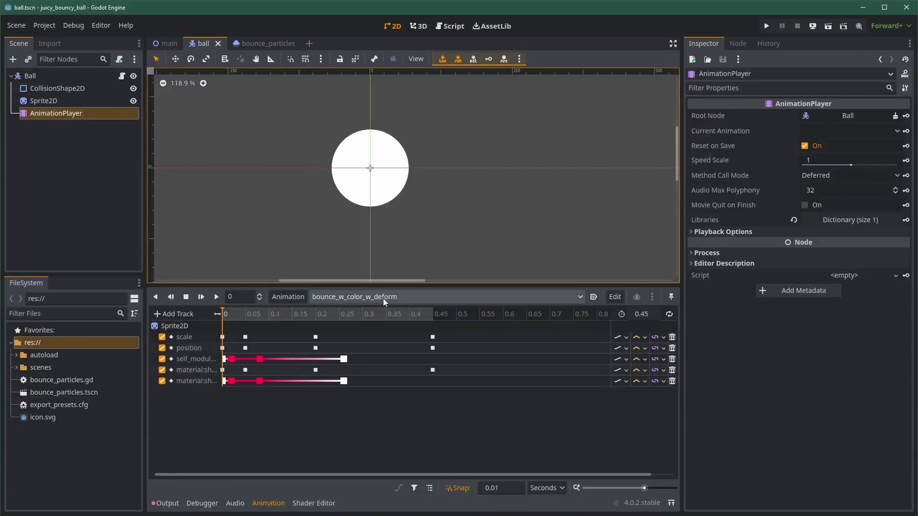
click(200, 298)
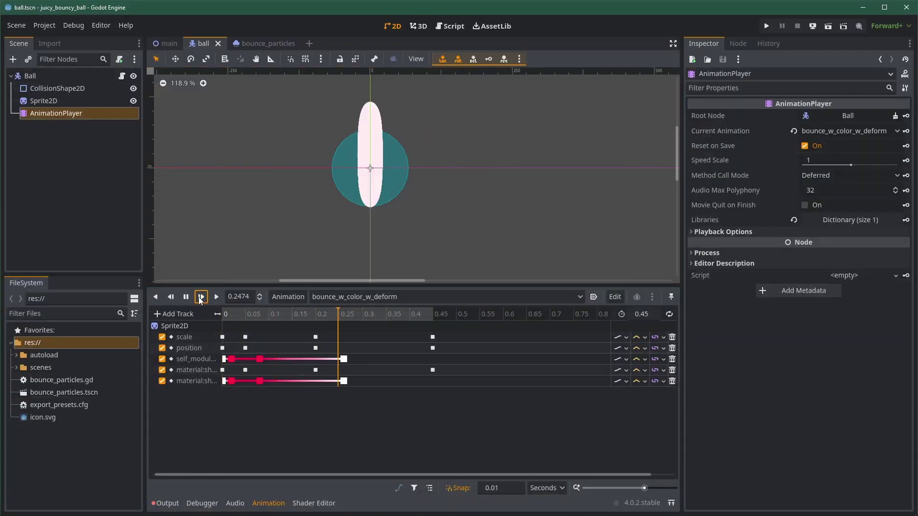
click(200, 297)
click(200, 298)
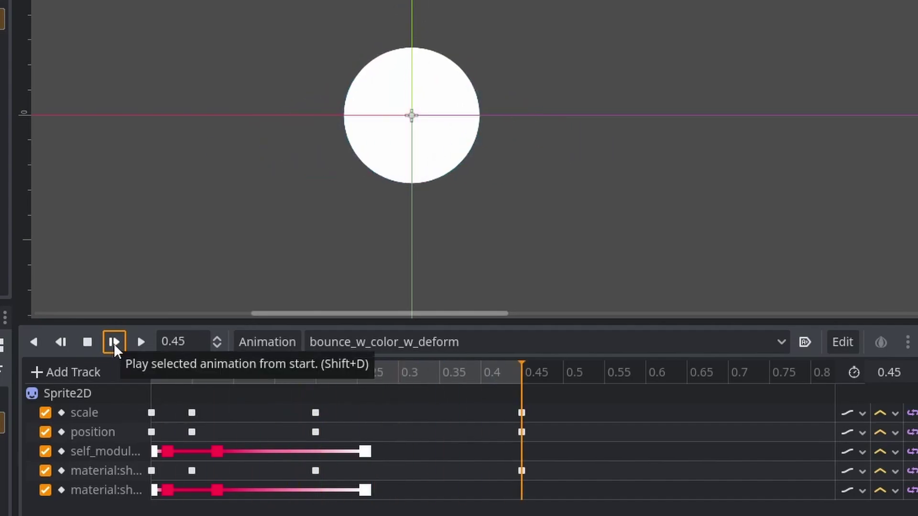
click(114, 343)
click(158, 373)
drag(157, 372, 243, 419)
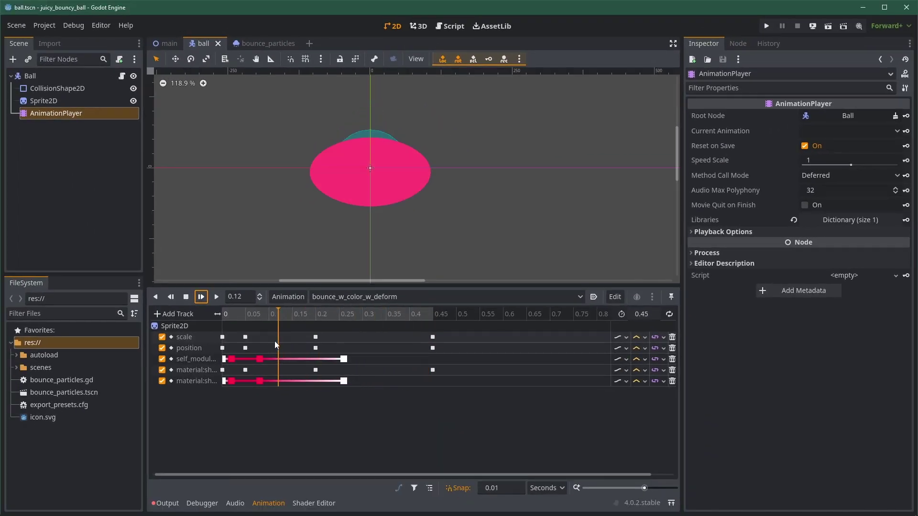
drag(274, 341, 446, 343)
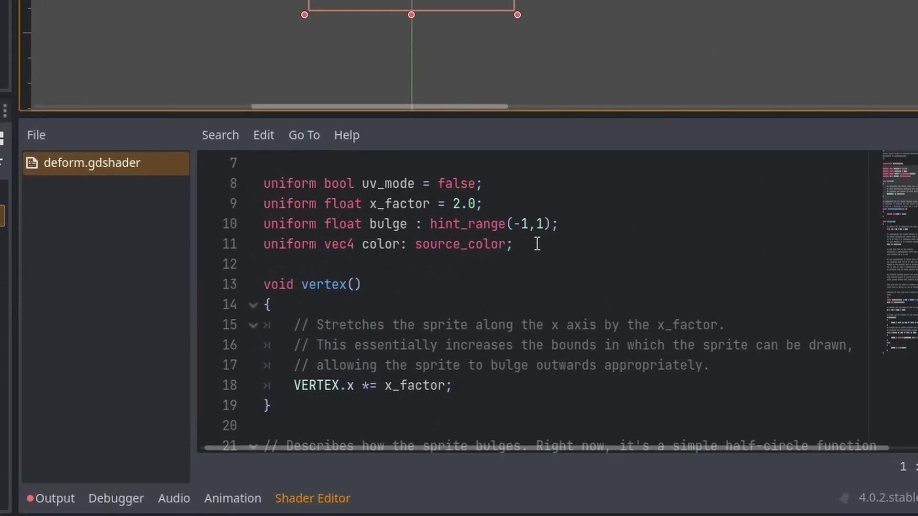
Step: Review the shader's color uniform and the line multiplying the texture by color
drag(537, 244, 258, 254)
scroll(558, 307, down, 7)
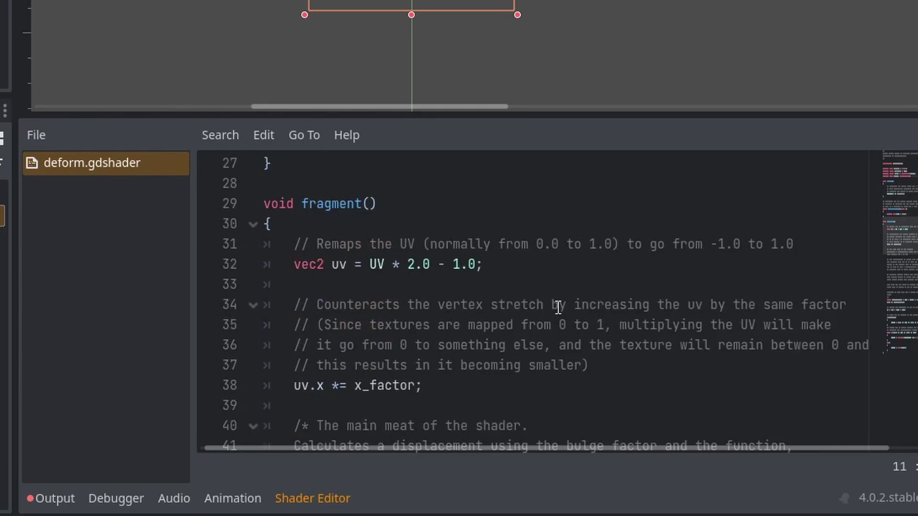
scroll(559, 307, down, 14)
click(548, 366)
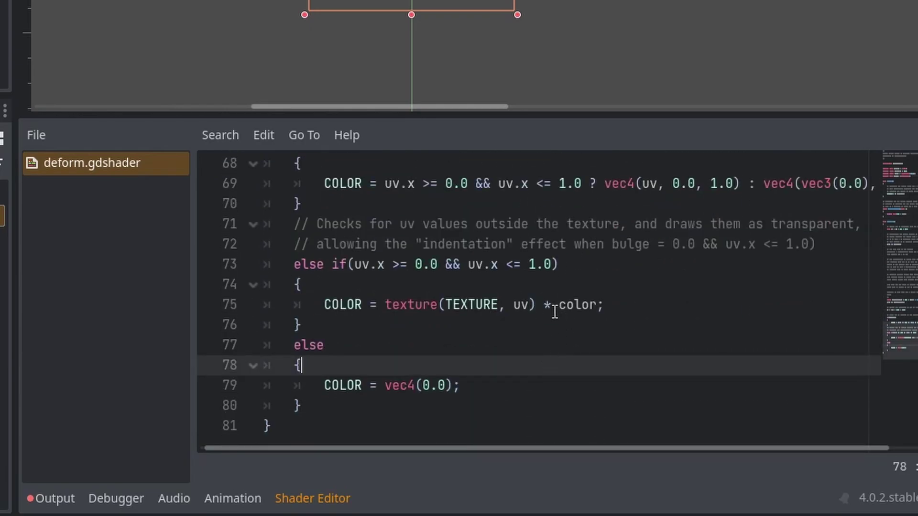
drag(605, 305, 321, 304)
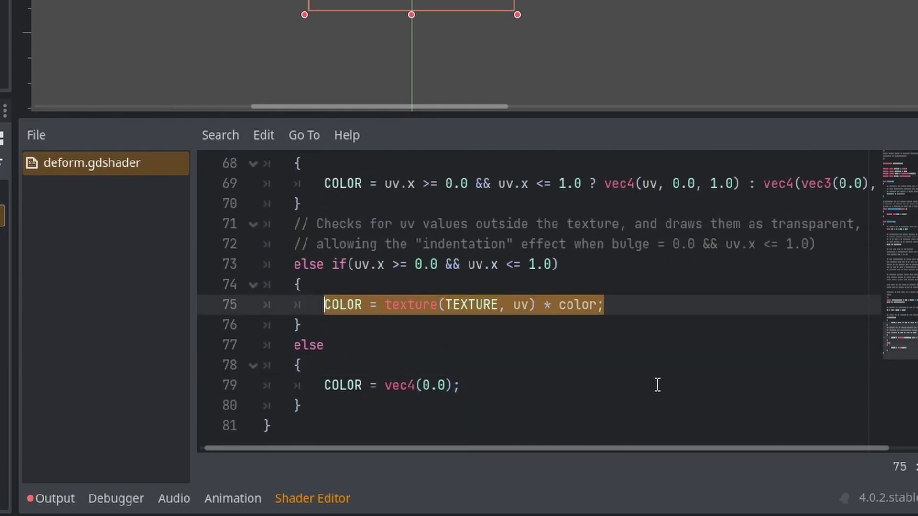
click(697, 352)
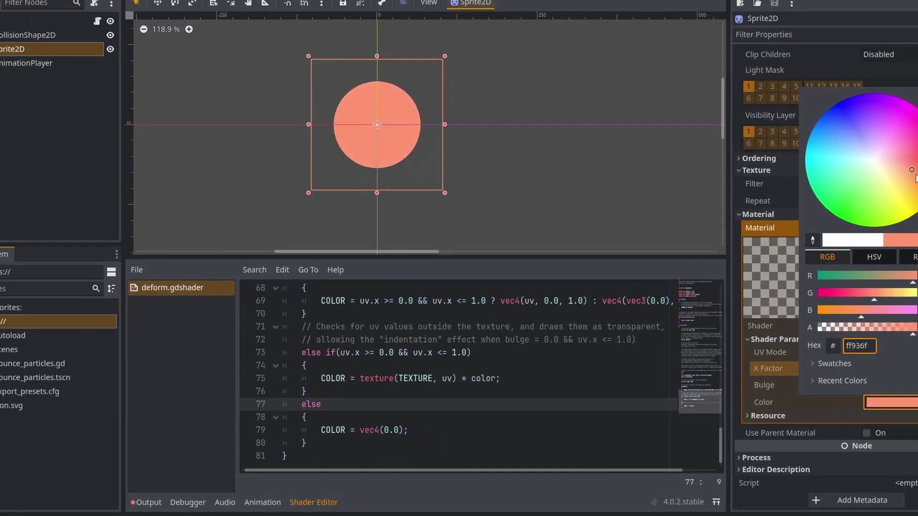
Step: Set the ball tint to near-white, save, and preview bounce_w_color_w_deform from the start
drag(827, 211, 804, 219)
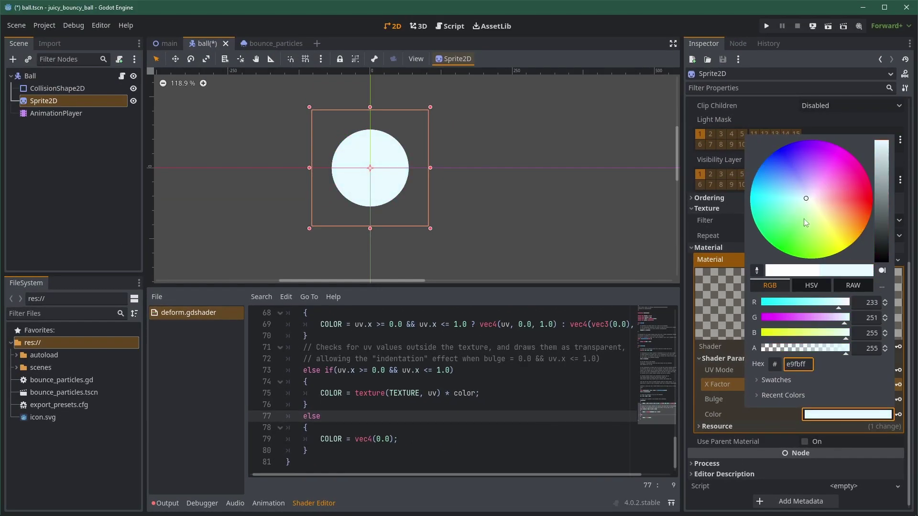
click(819, 417)
key(ctrl+s)
click(55, 113)
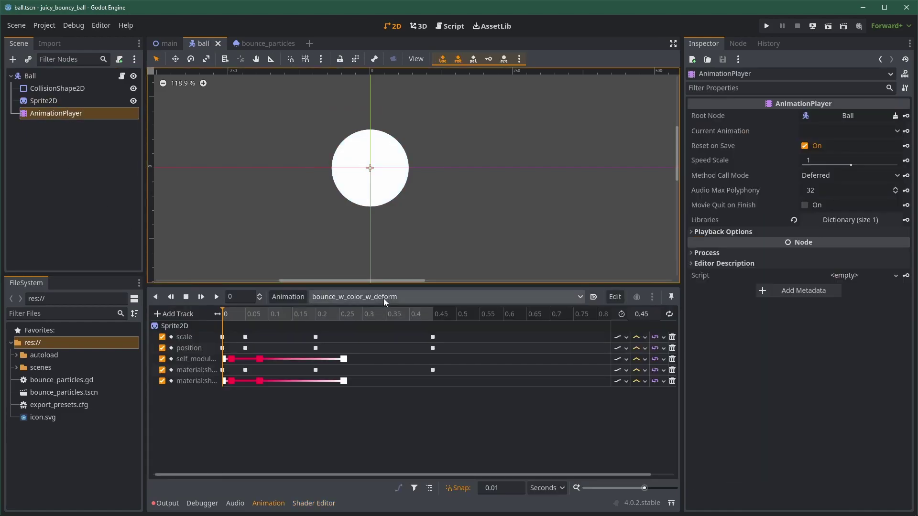
click(200, 297)
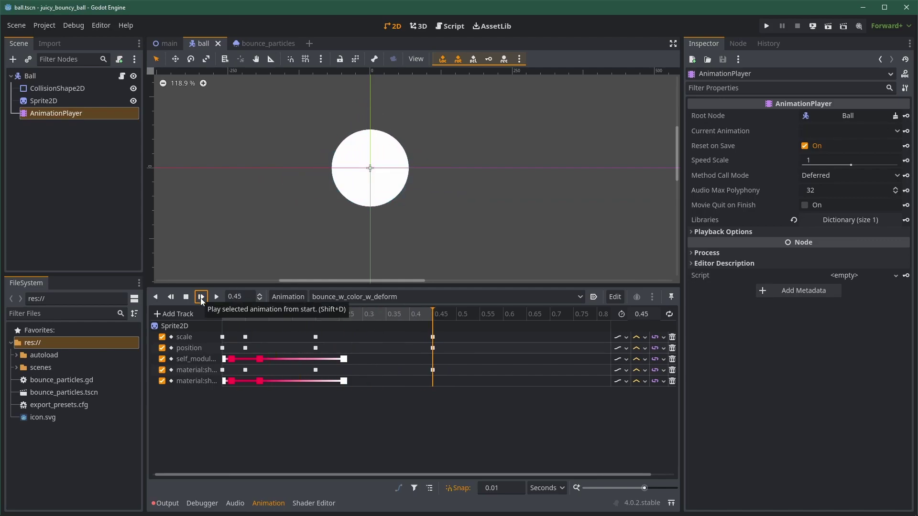
drag(256, 312, 279, 317)
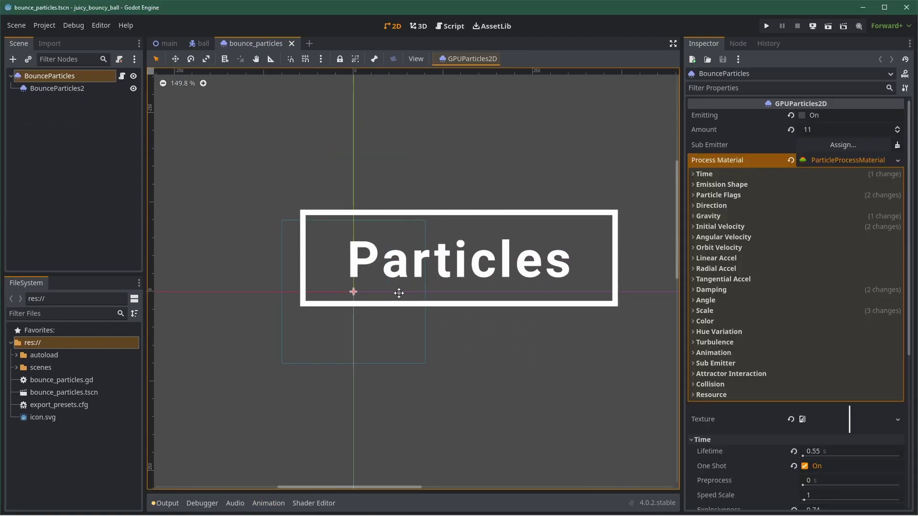
Step: Fire the BounceParticles one-shot burst several times to preview it
click(804, 115)
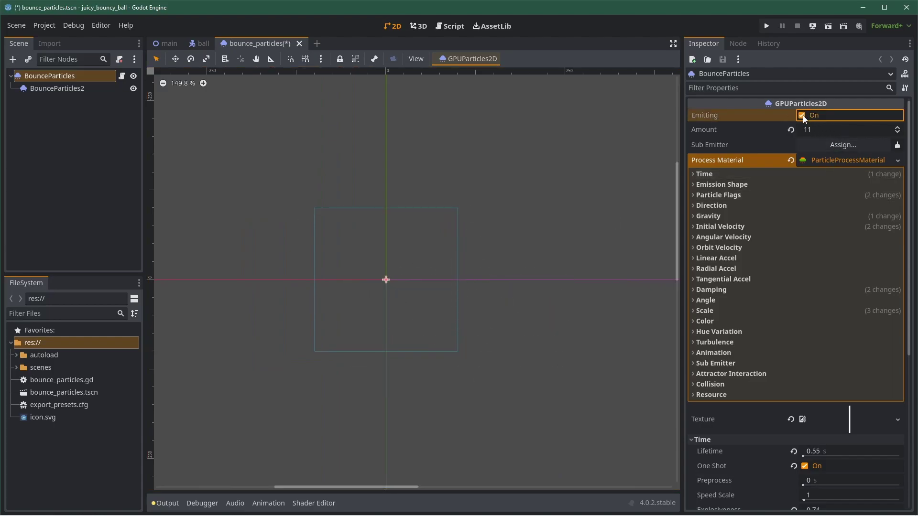
click(802, 116)
click(802, 115)
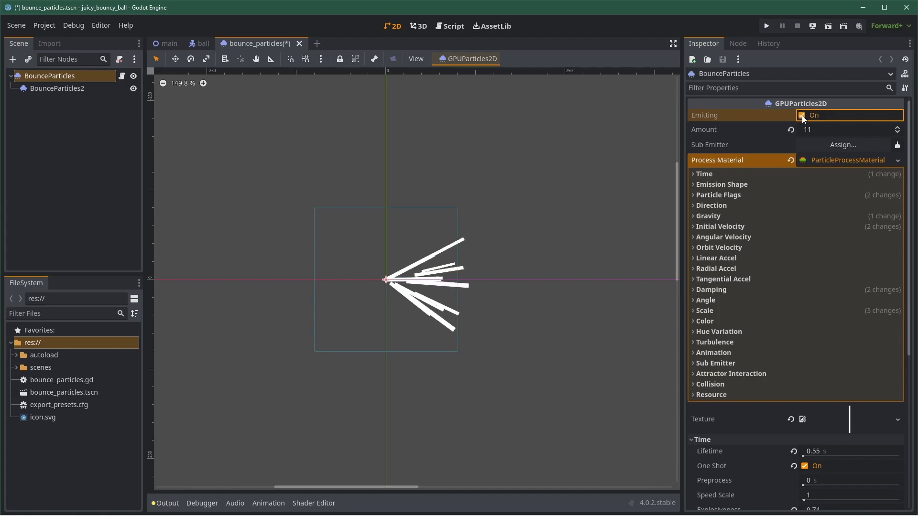
Step: Compare particle bursts with the Align Y flag turned off and then back on
click(720, 217)
click(720, 216)
click(717, 184)
click(715, 208)
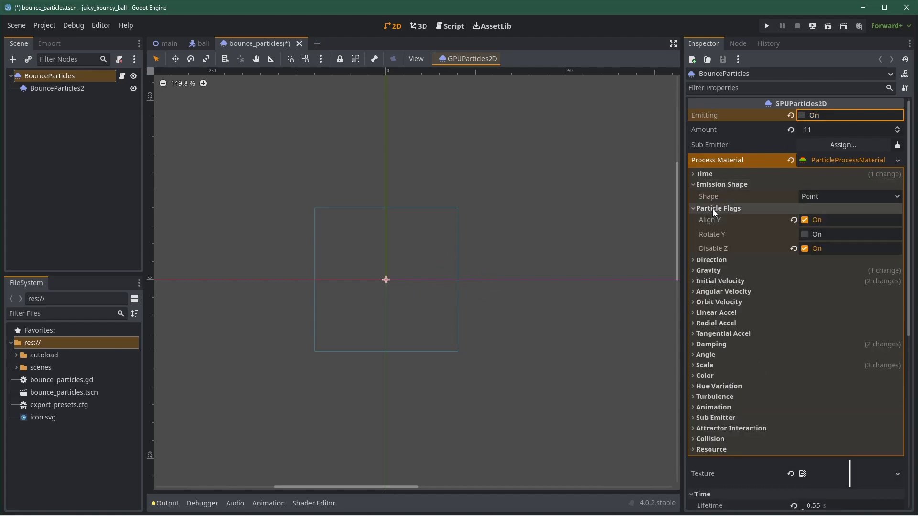
click(805, 220)
click(801, 115)
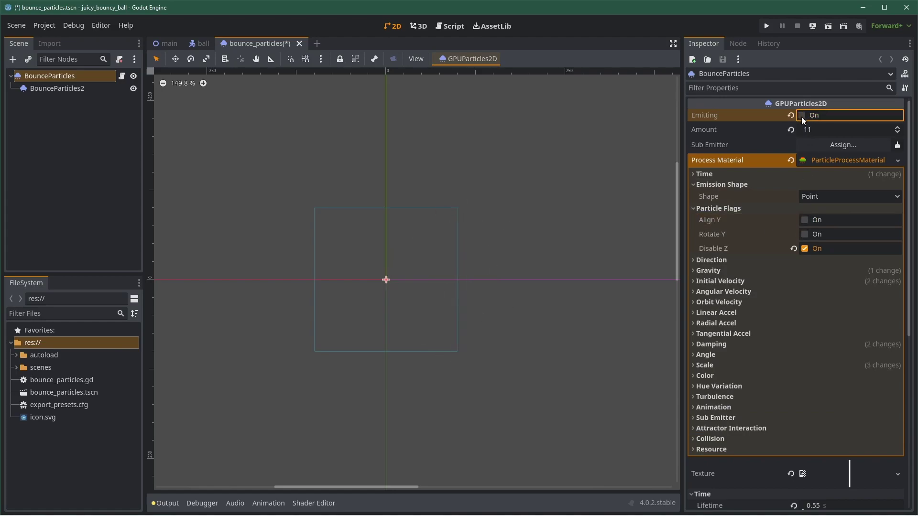
click(801, 117)
click(805, 220)
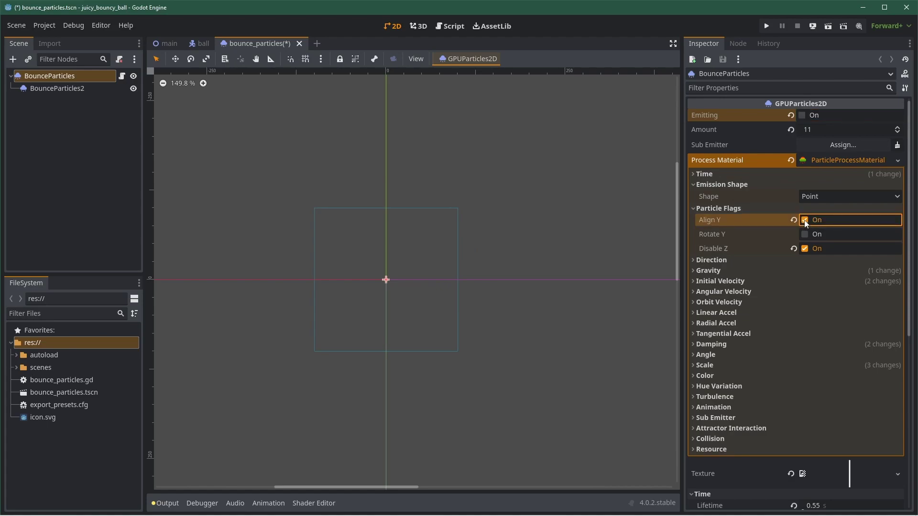
click(802, 116)
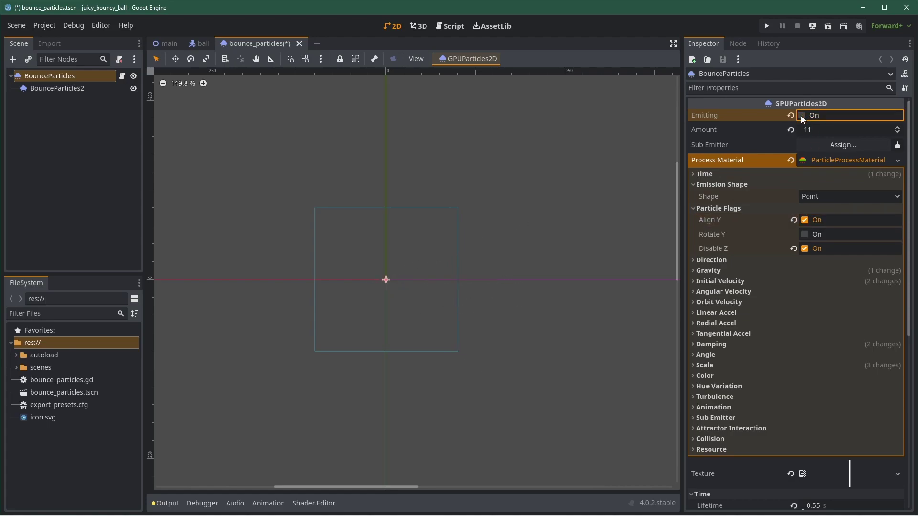
click(802, 116)
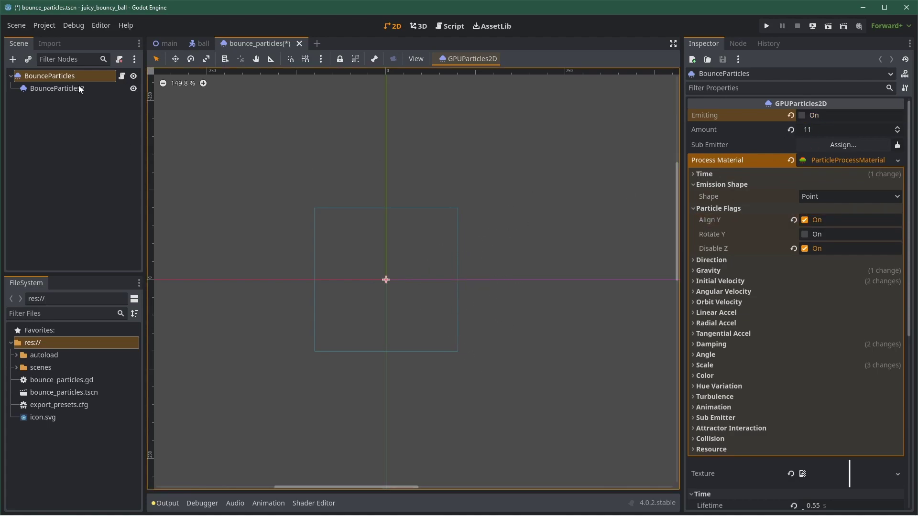
Step: Fire bursts from BounceParticles2, BounceParticles, then BounceParticles2 again, saving the scene midway
click(79, 89)
click(802, 116)
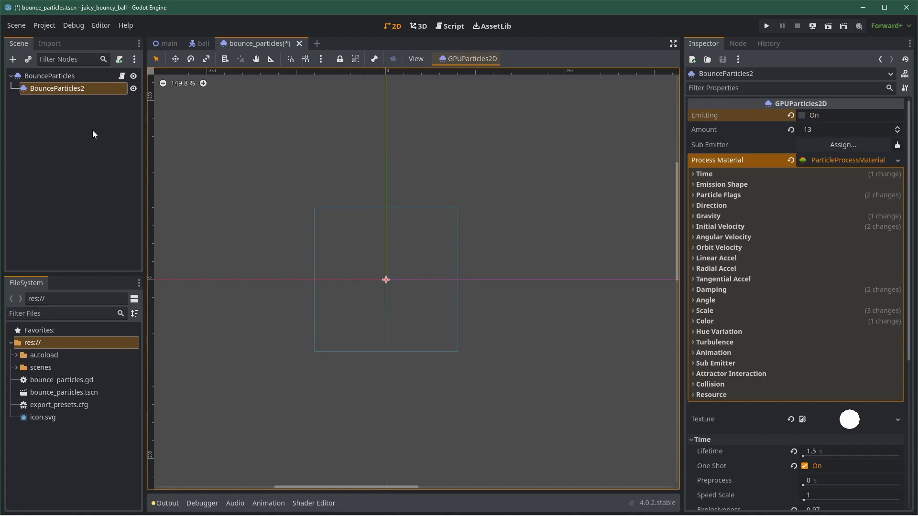
key(ctrl+s)
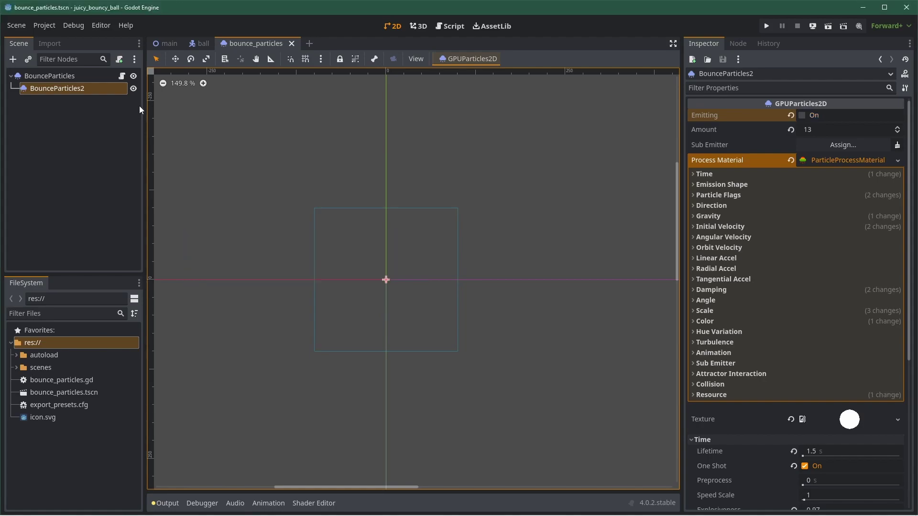
click(71, 75)
click(802, 115)
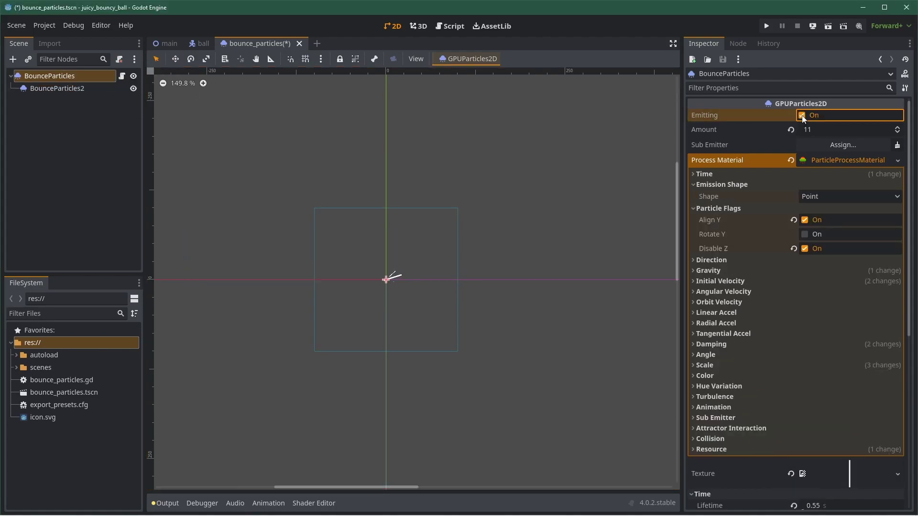
click(108, 88)
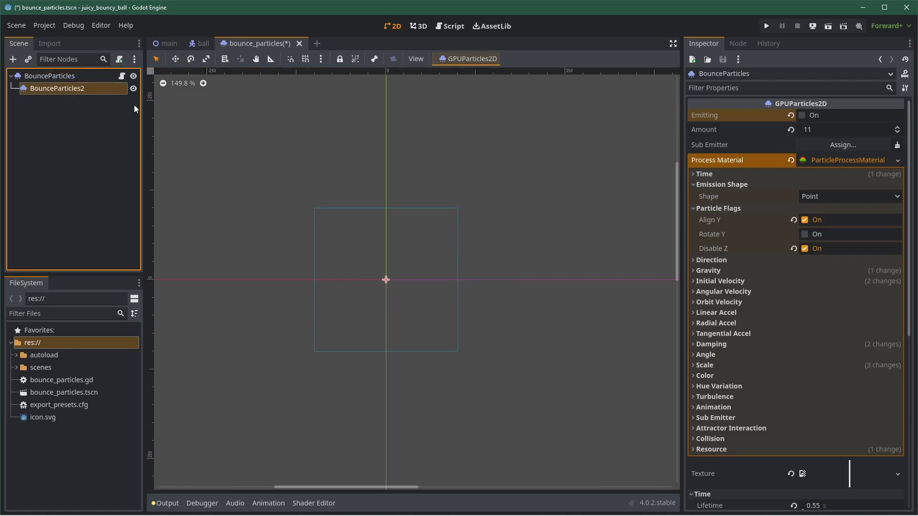
click(802, 116)
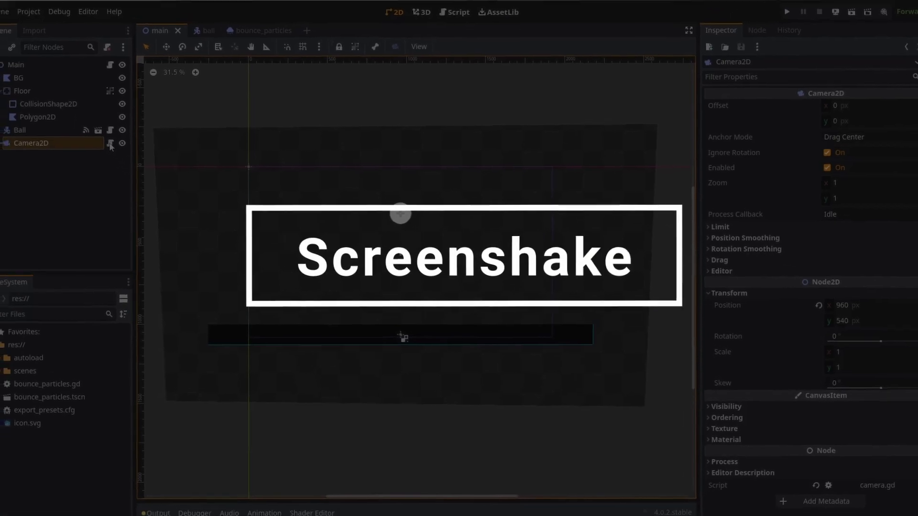
Step: Open Camera2D's camera.gd, widen the script editor, and scroll through the shake code
click(107, 142)
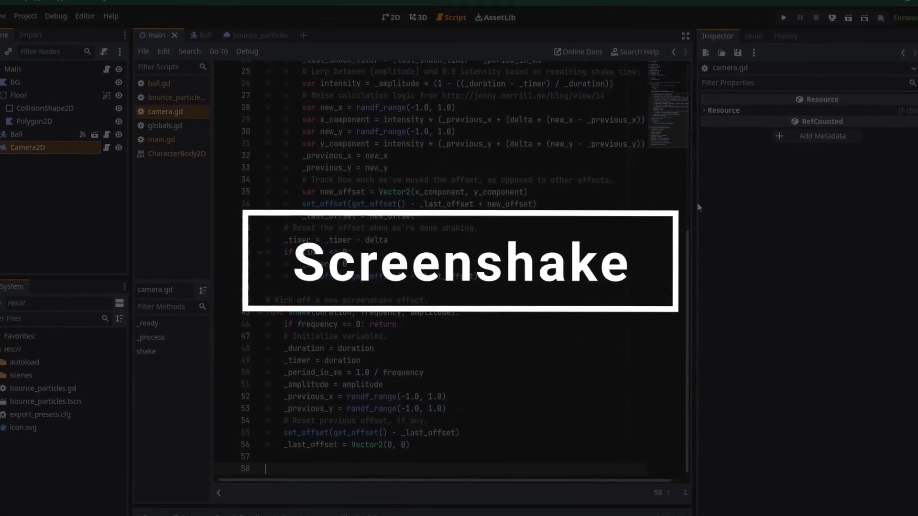
drag(696, 204, 779, 206)
scroll(667, 277, up, 6)
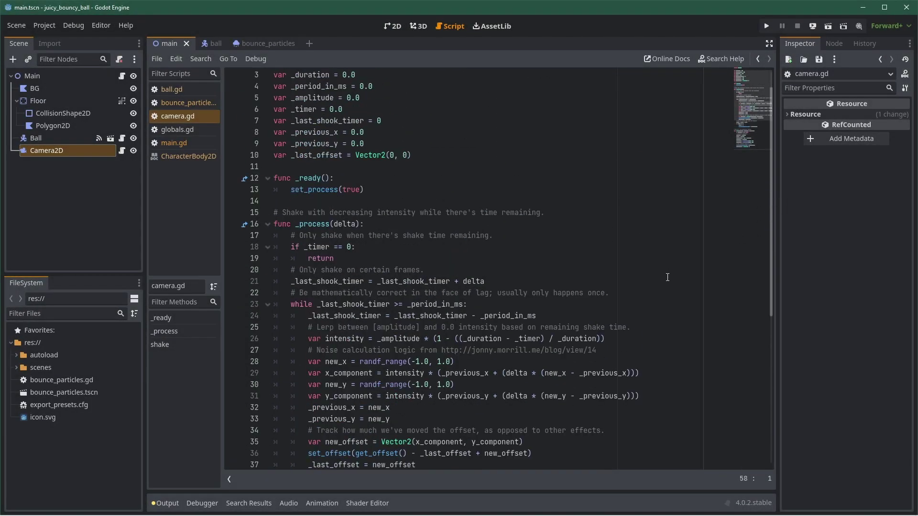
scroll(695, 266, down, 3)
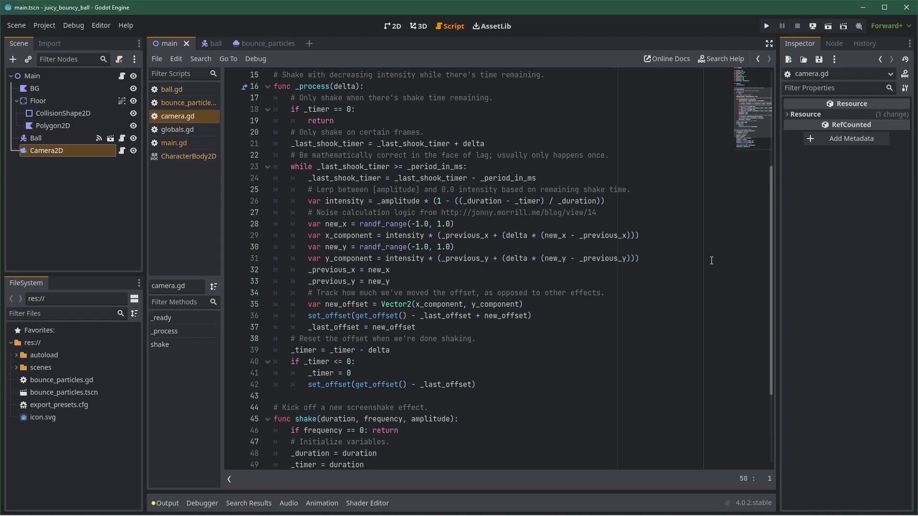
scroll(680, 377, down, 3)
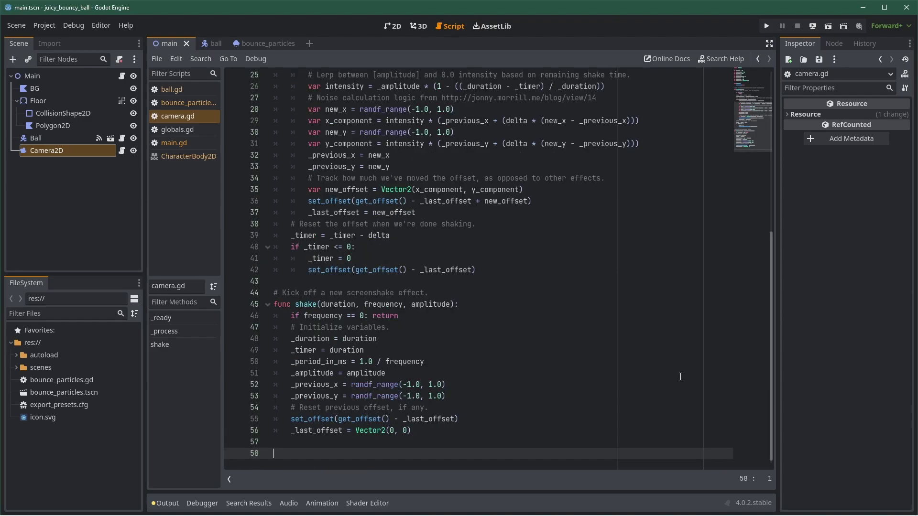
Step: Inspect main.gd's Camera2D assignment in _ready, then reopen the Camera2D's camera.gd
click(122, 76)
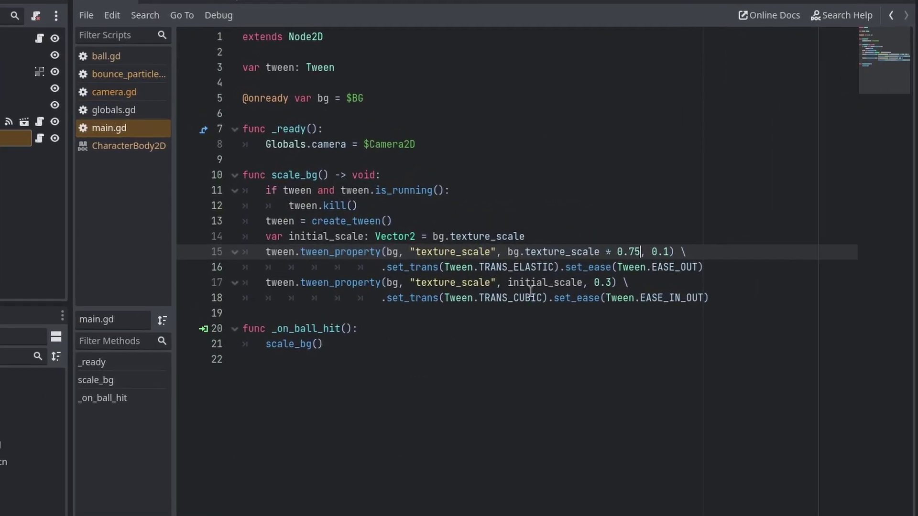
click(521, 145)
click(558, 135)
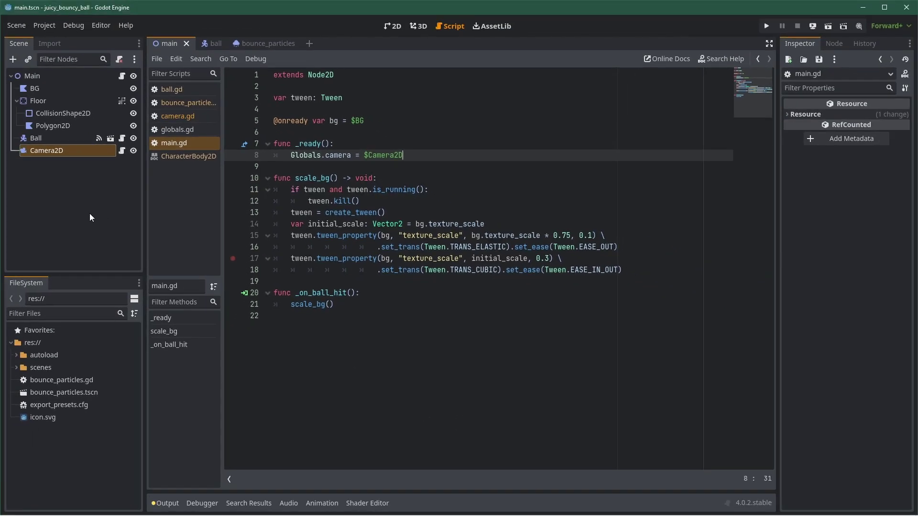
click(65, 189)
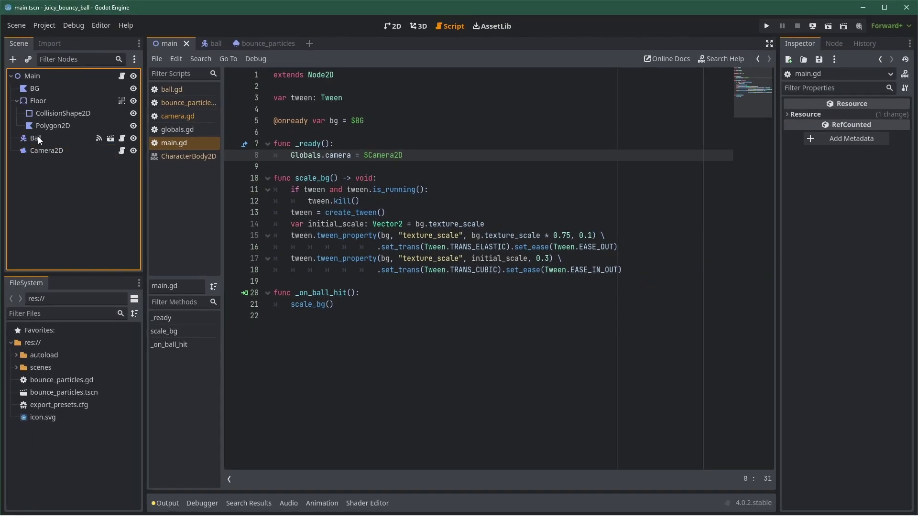
click(38, 150)
click(123, 152)
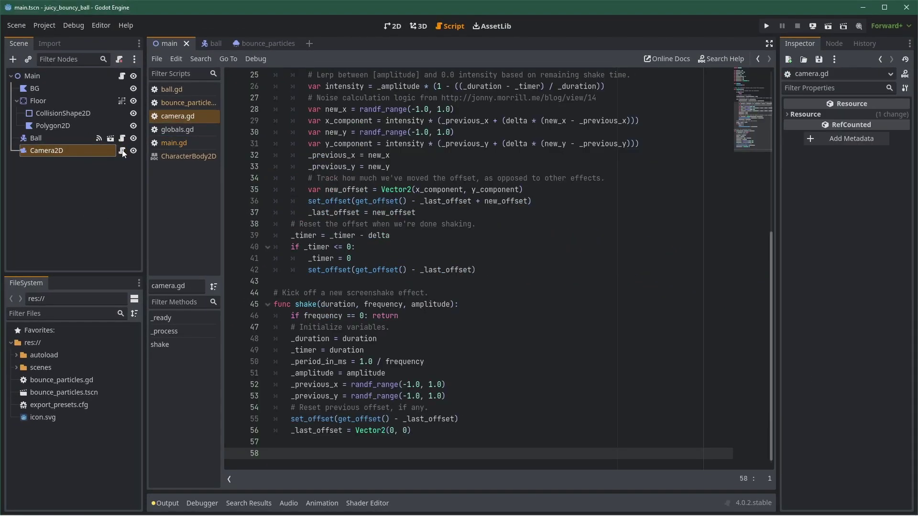
Step: Open ball.gd and locate its camera shake line
click(121, 140)
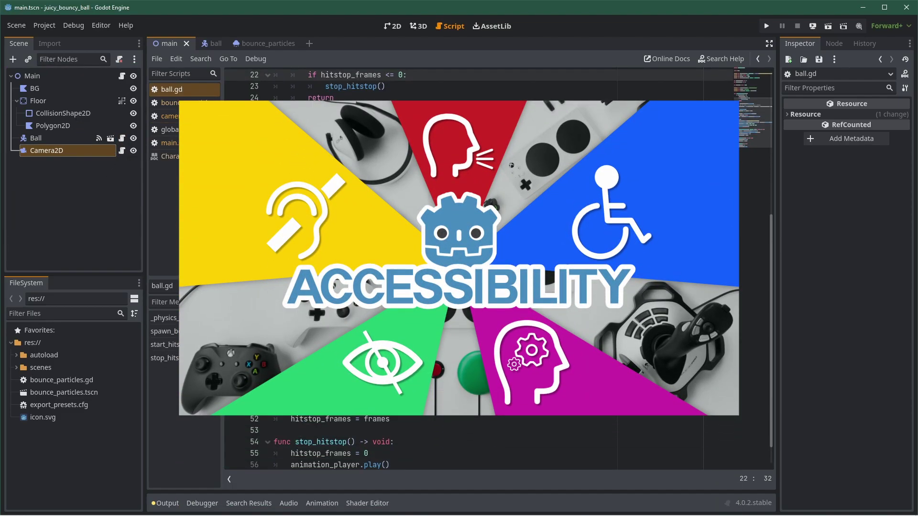
click(578, 282)
scroll(578, 282, up, 3)
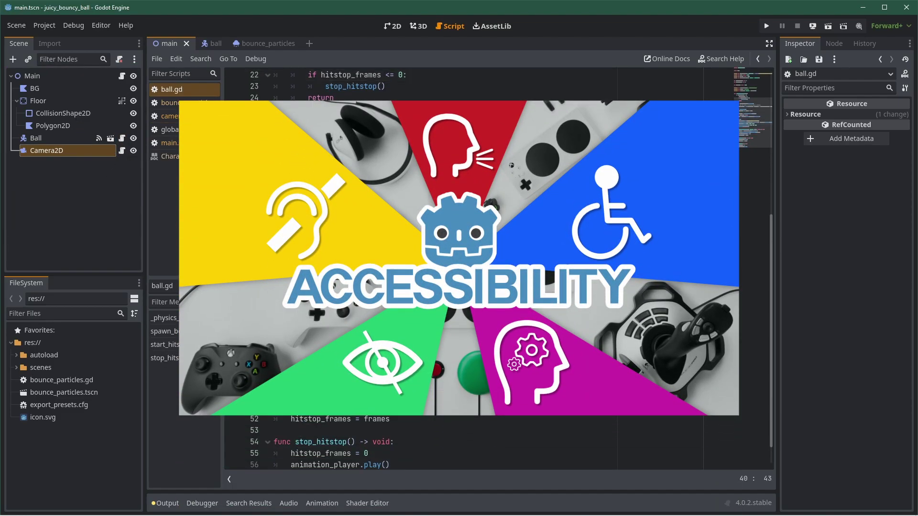
scroll(608, 382, down, 3)
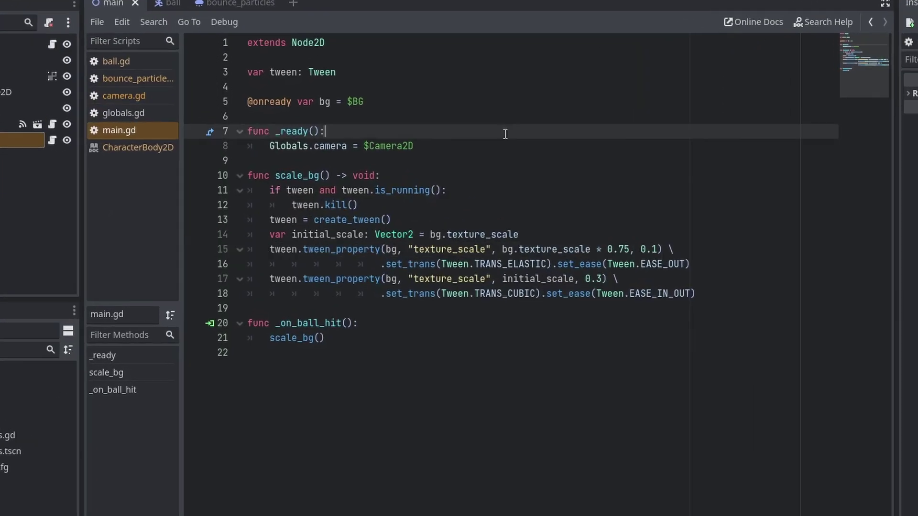
Step: Run the game from ball.gd to watch the ball's velocity-based stretch while it moves
click(487, 155)
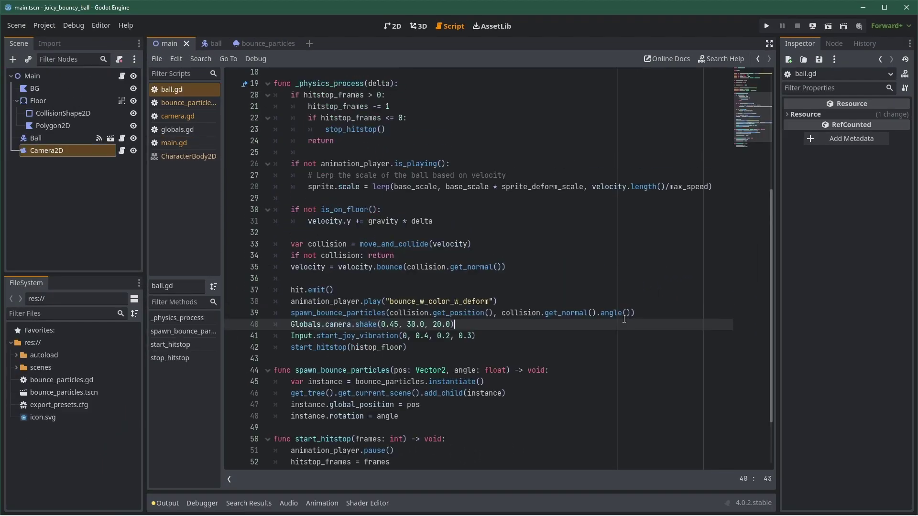
scroll(659, 322, down, 1)
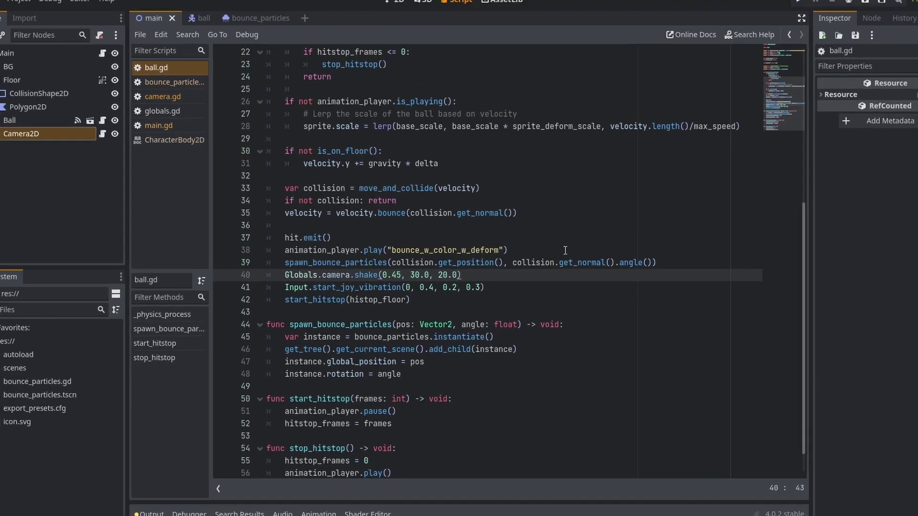
key(F5)
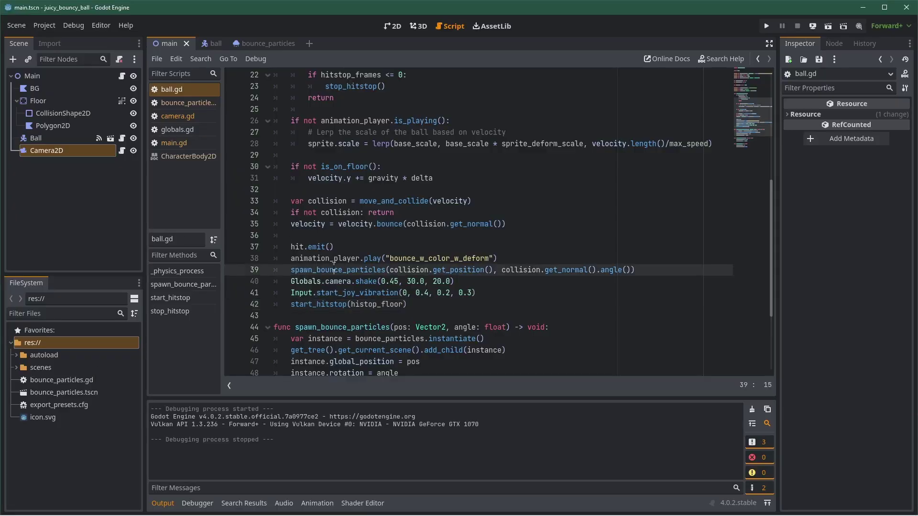
Step: Review the gravity line in ball.gd's _physics_process, then run the project to test the bounce
scroll(559, 261, up, 3)
click(597, 281)
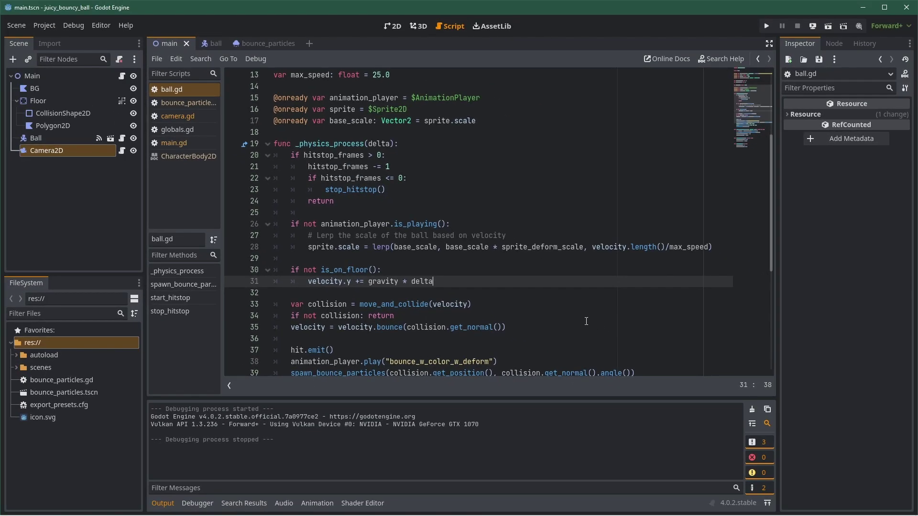
scroll(553, 323, up, 2)
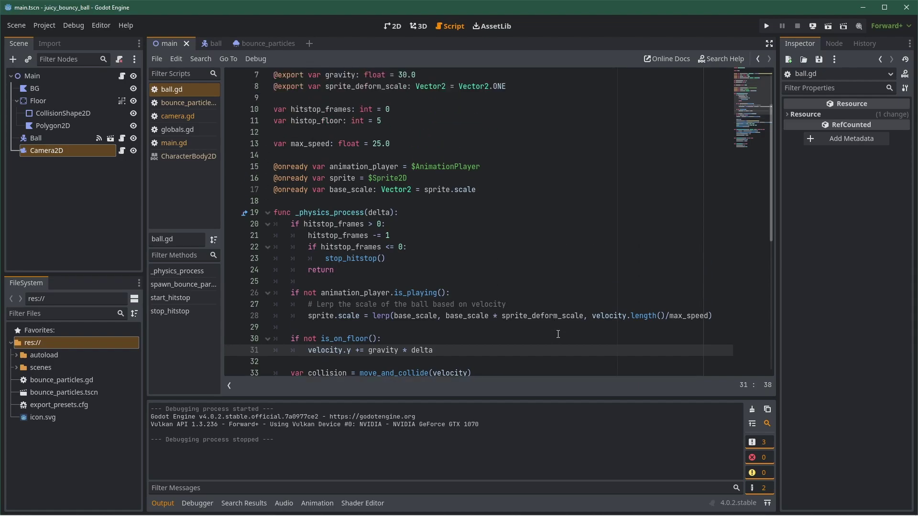
scroll(558, 334, down, 3)
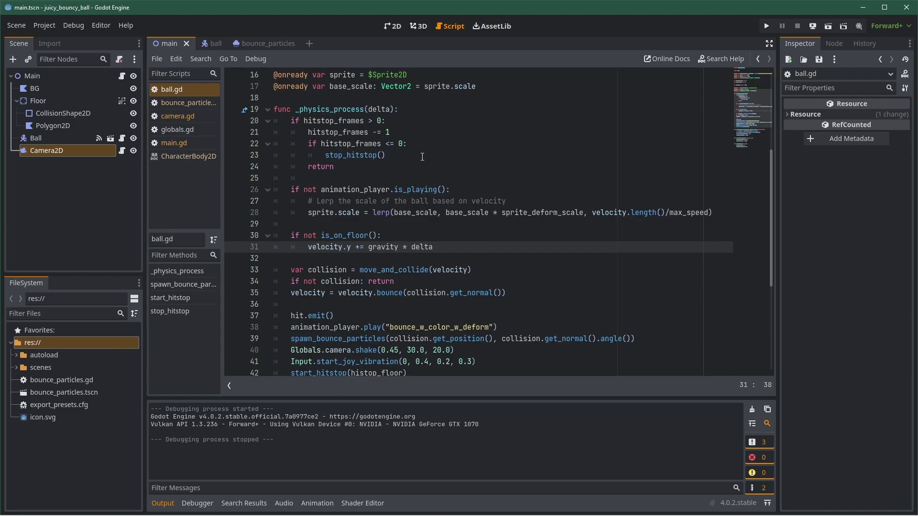
scroll(589, 320, up, 1)
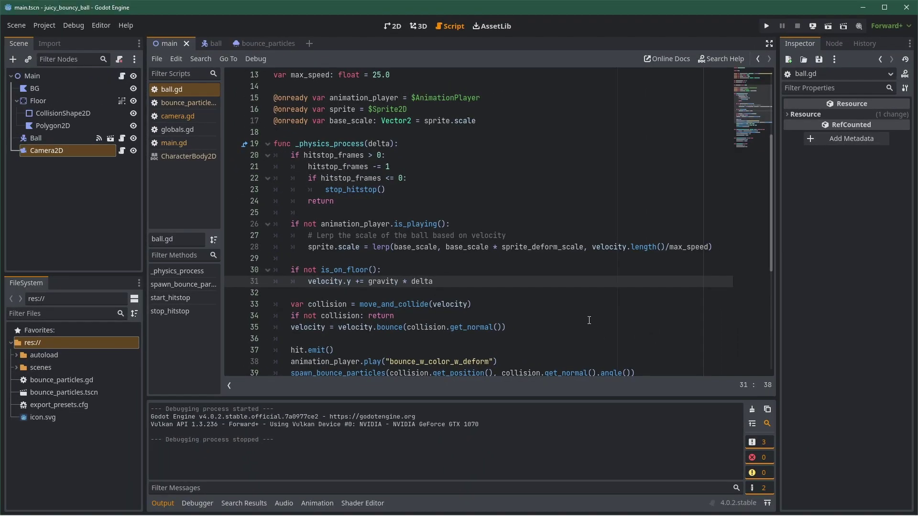
key(F5)
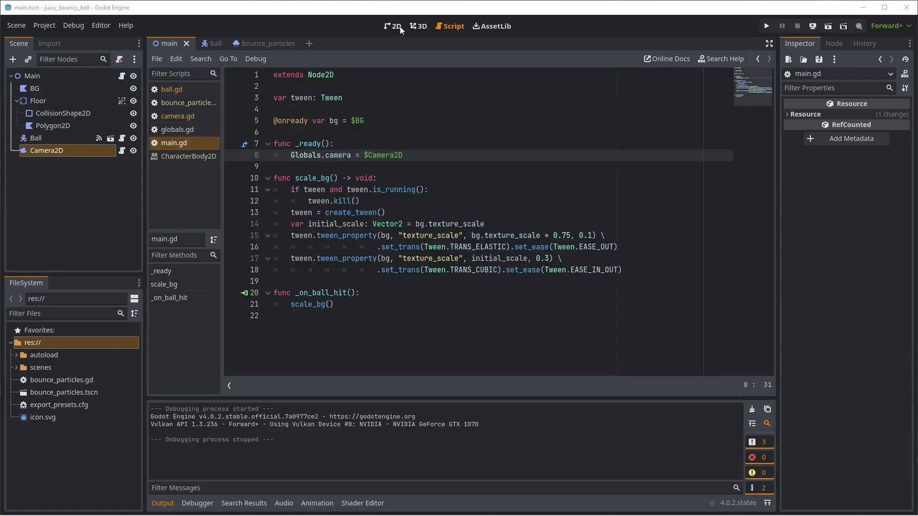
Step: In the 2D view, select Main and then BG to inspect BG's repeating texture at scale 2
click(396, 27)
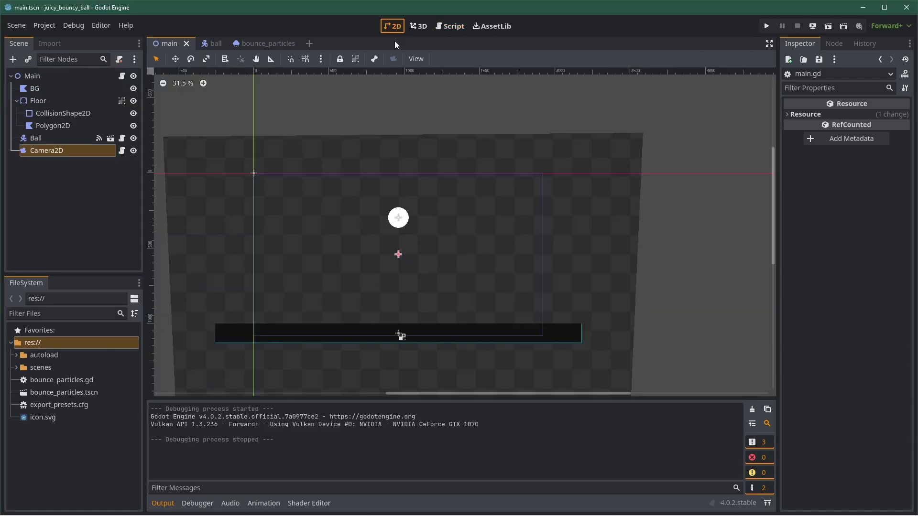
scroll(367, 201, down, 1)
click(42, 78)
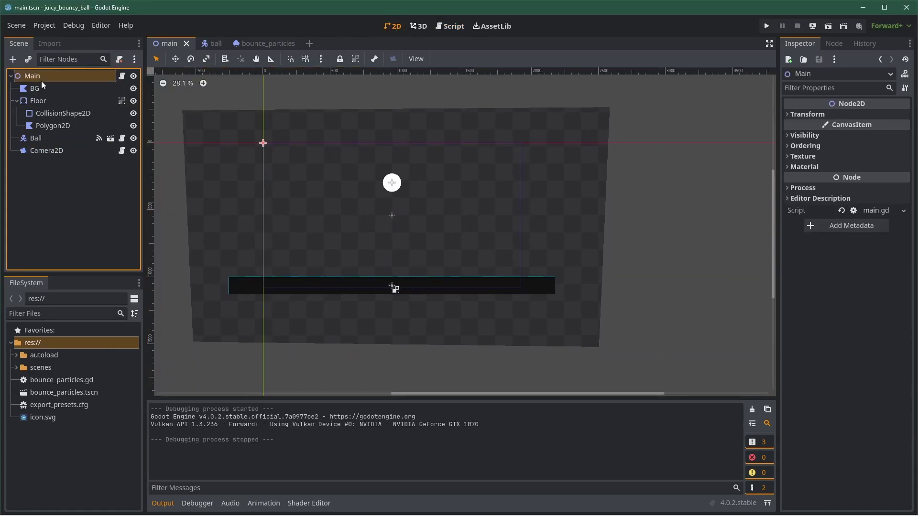
click(38, 89)
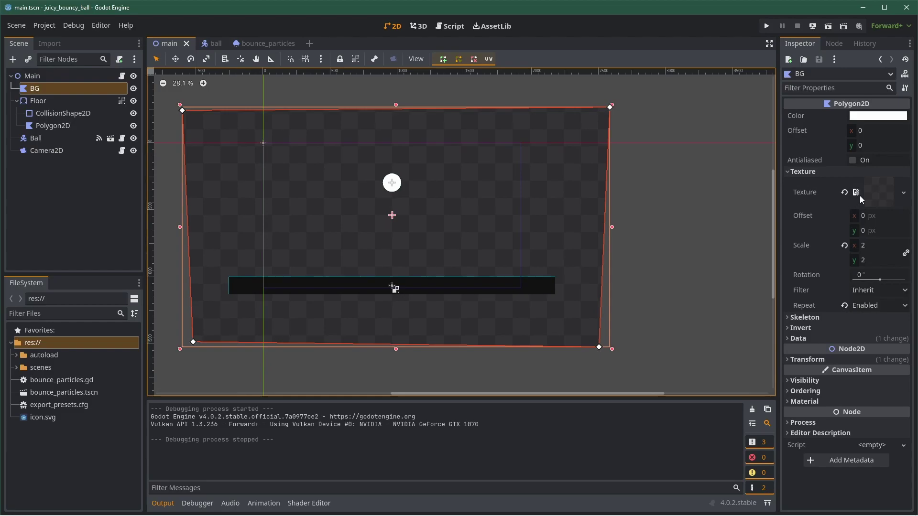
scroll(462, 228, up, 2)
scroll(509, 237, down, 1)
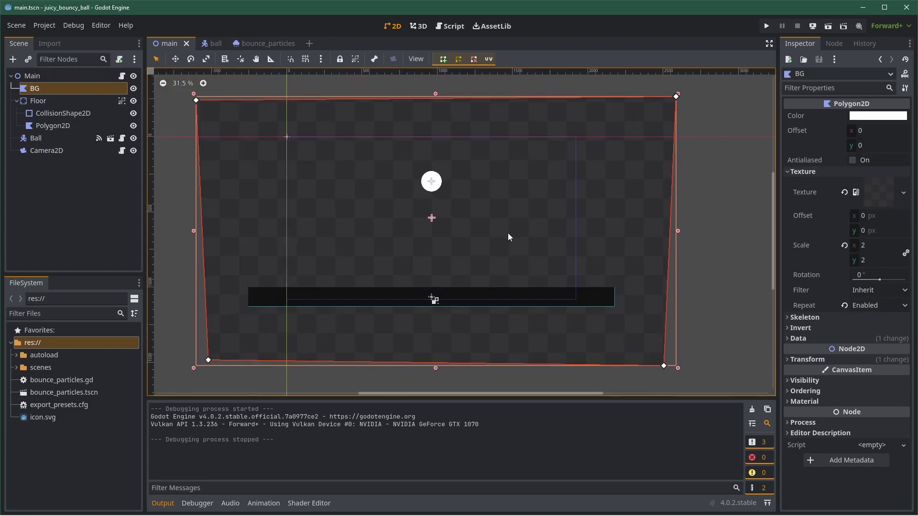
Step: Open Main's main.gd script and run the game to watch the tweened background bounce
click(122, 76)
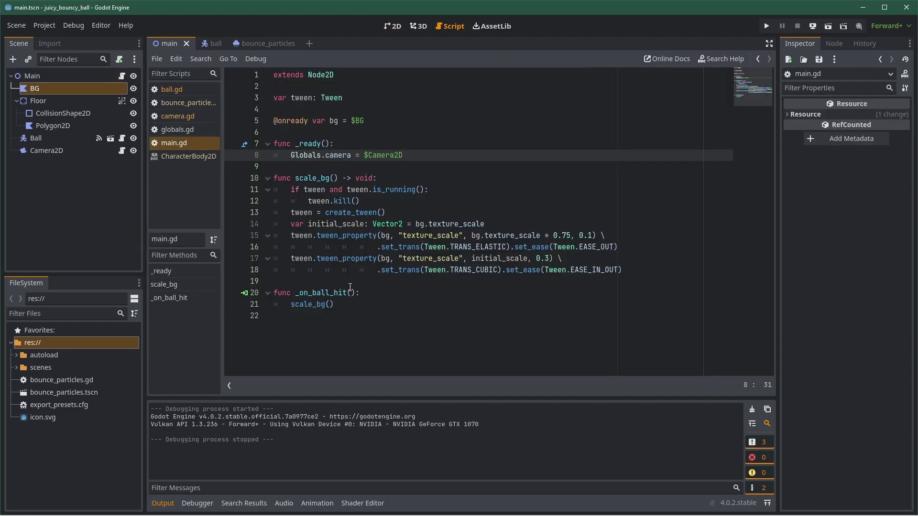
click(394, 170)
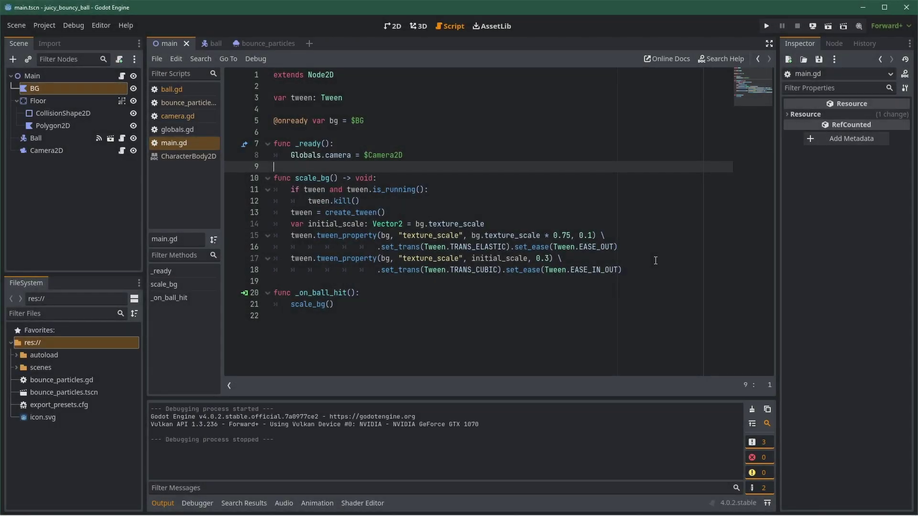
key(F5)
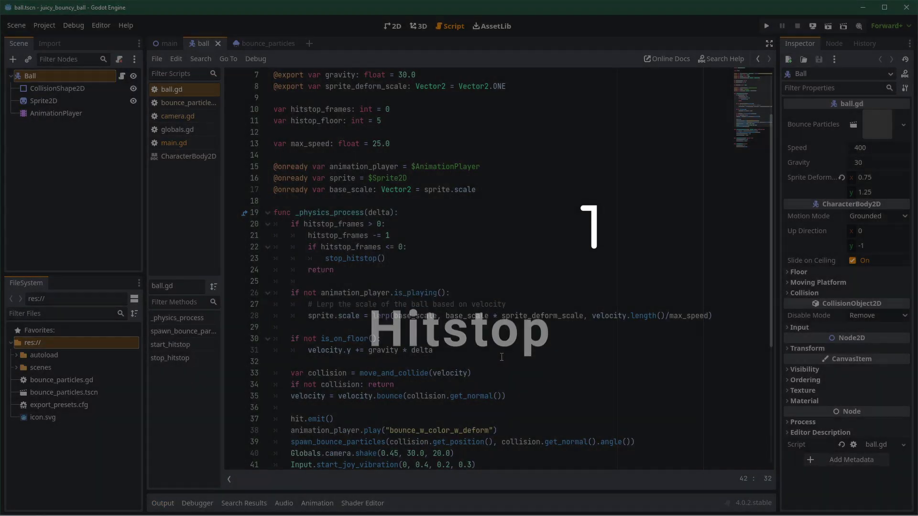
Step: Find the hitstop_frames line in ball.gd's start_hitstop and run the project to see the hitstop
scroll(502, 357, down, 5)
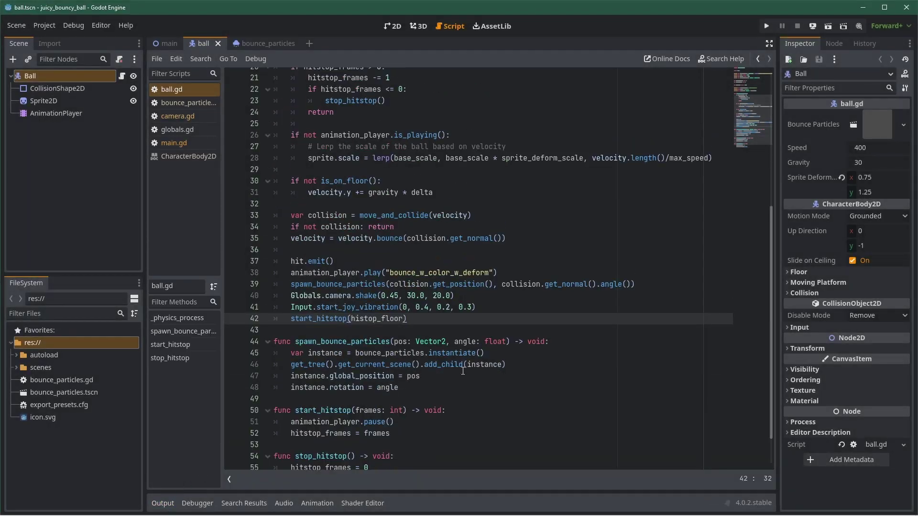
scroll(498, 368, up, 5)
scroll(466, 471, down, 1)
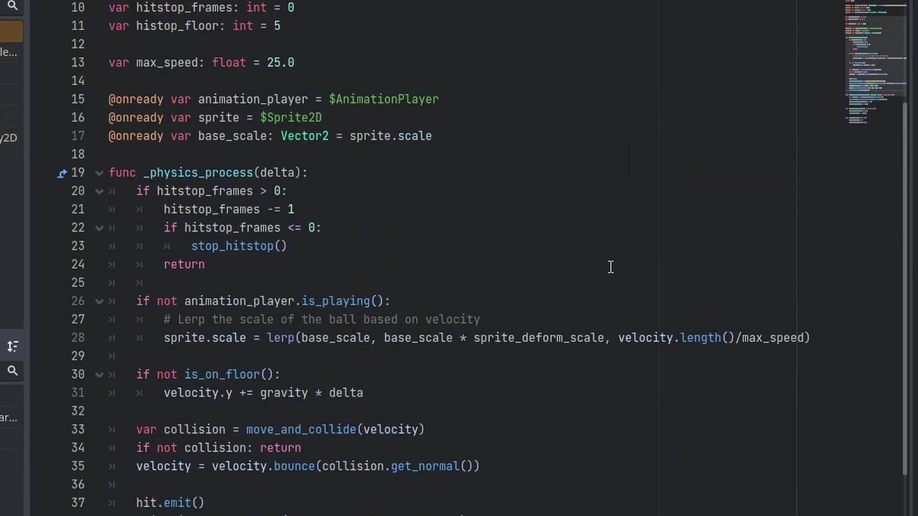
scroll(621, 273, down, 5)
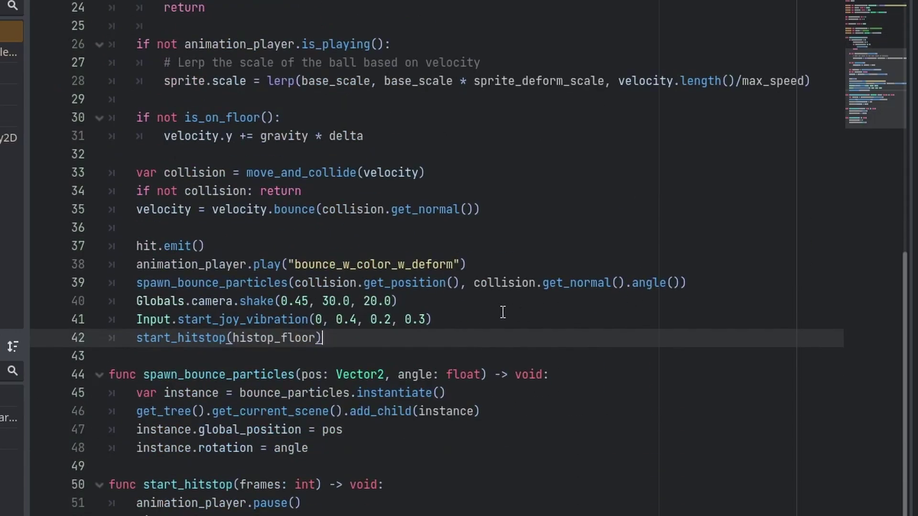
click(462, 512)
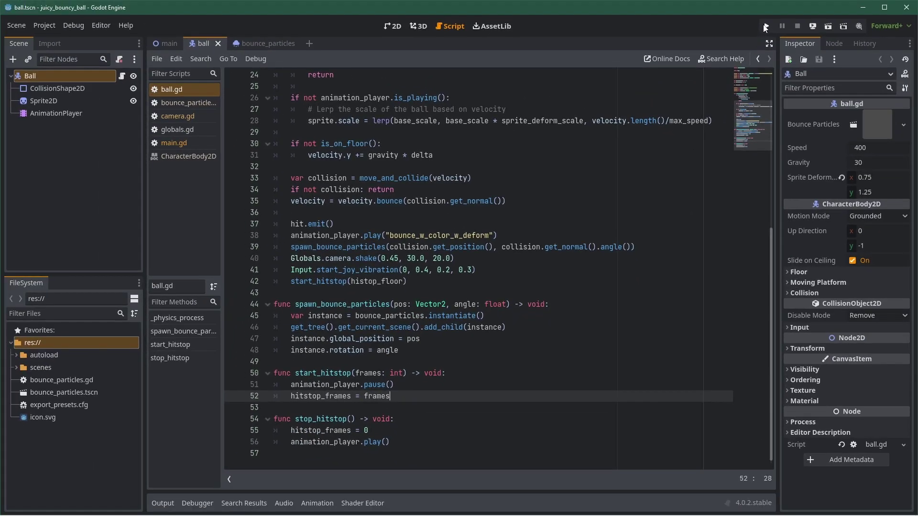
click(765, 27)
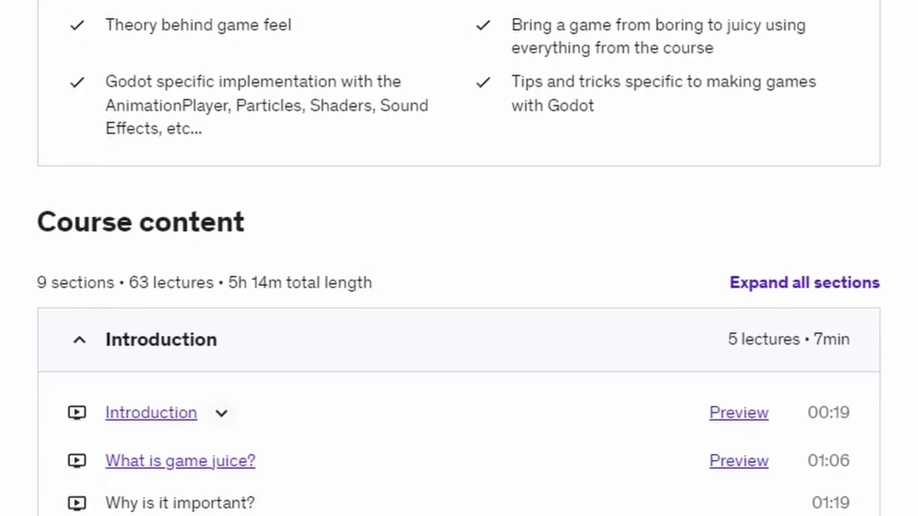
Step: Play the Breakout demo, then set the spring demo's Spring from 150 to 43.5, keeping Damp 10
scroll(459, 258, down, 3)
scroll(459, 258, down, 4)
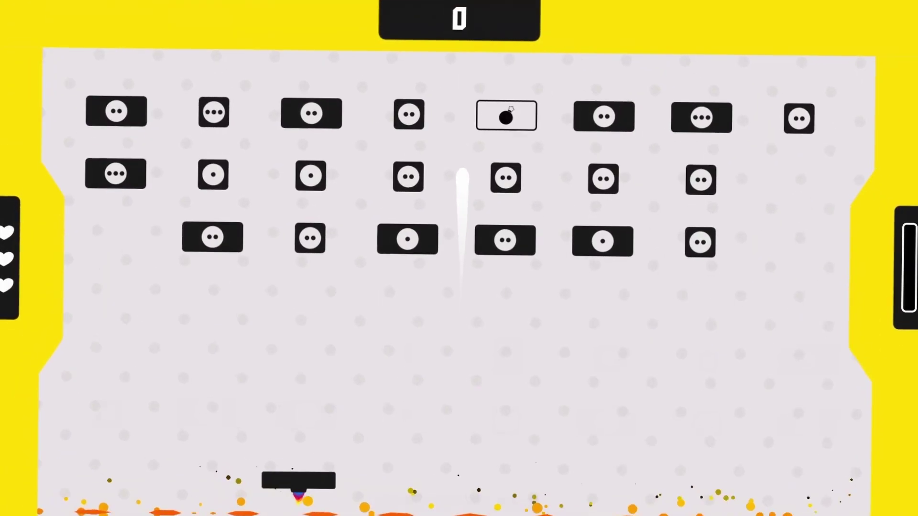
key(Right)
key(Left)
key(Right)
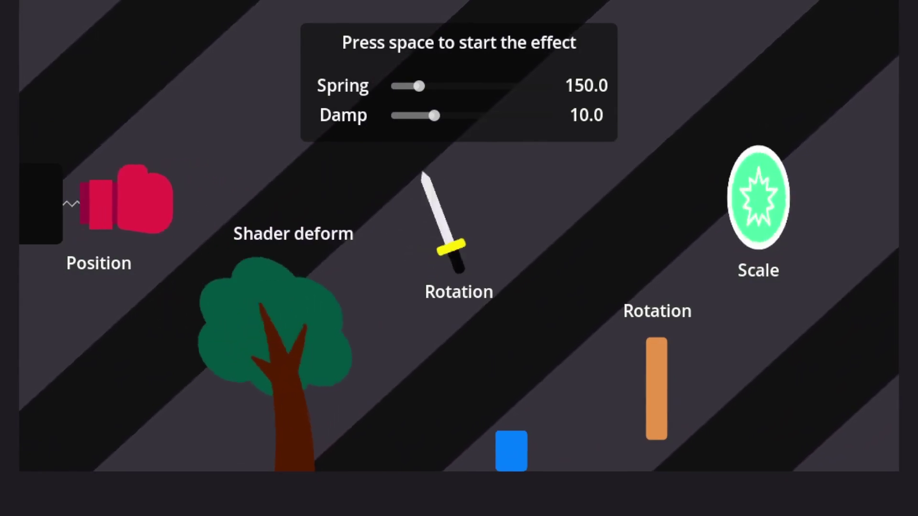
drag(419, 87, 404, 136)
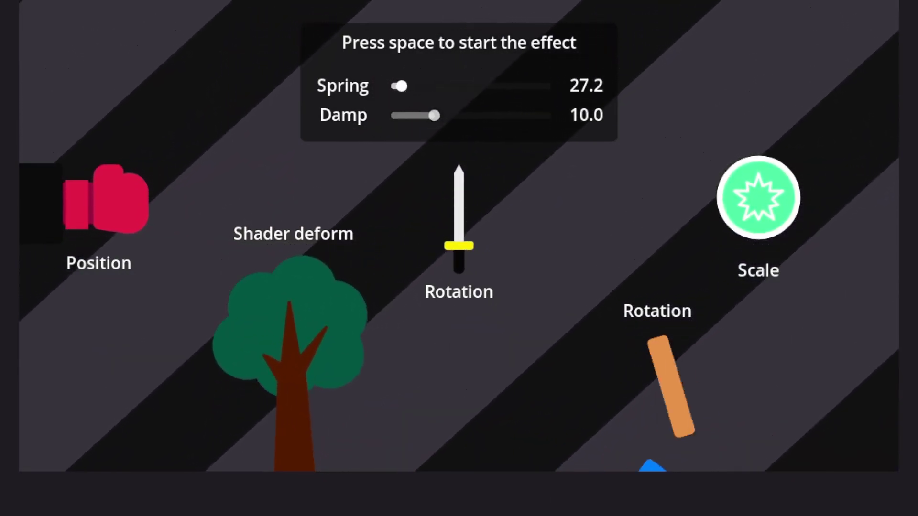
click(407, 86)
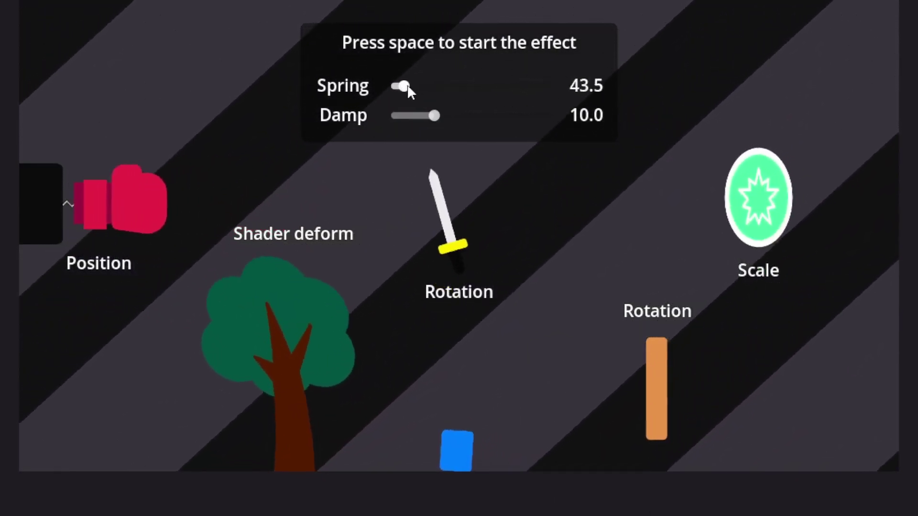